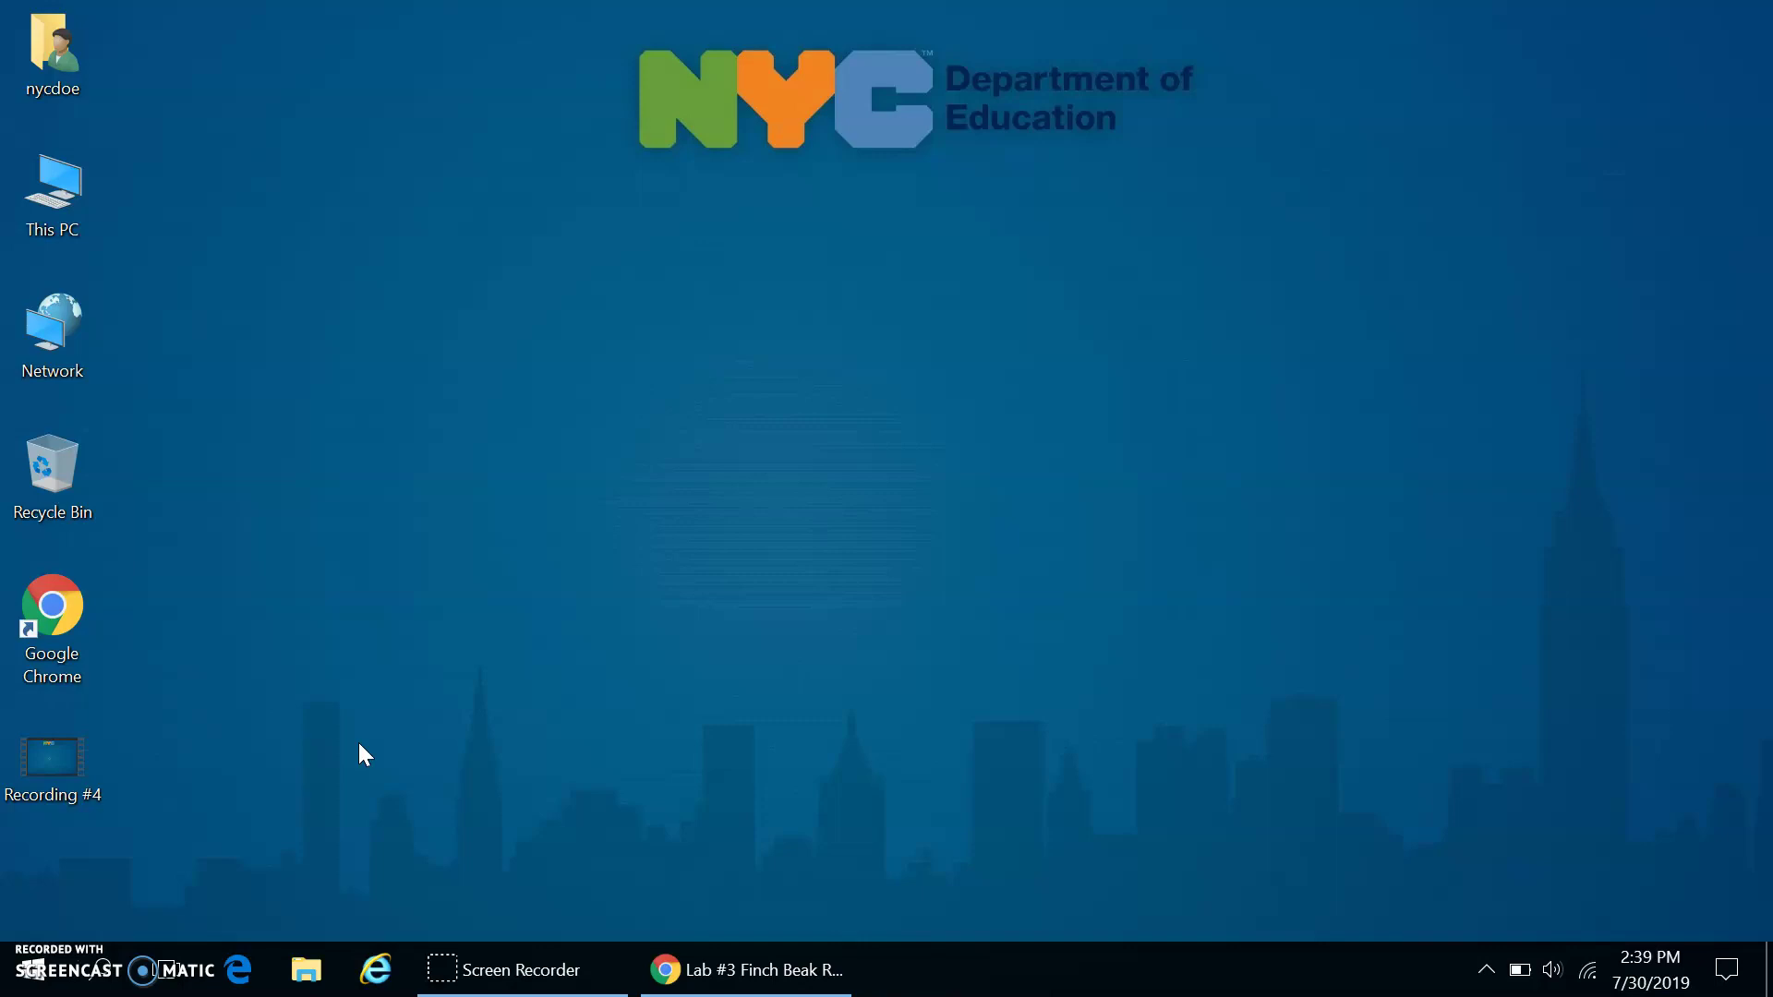
Step: Switch to Chrome, download the Lab #3 Finch Beak Raw Data sheet as Microsoft Excel (.xlsx), and open the downloaded file
left_click(755, 974)
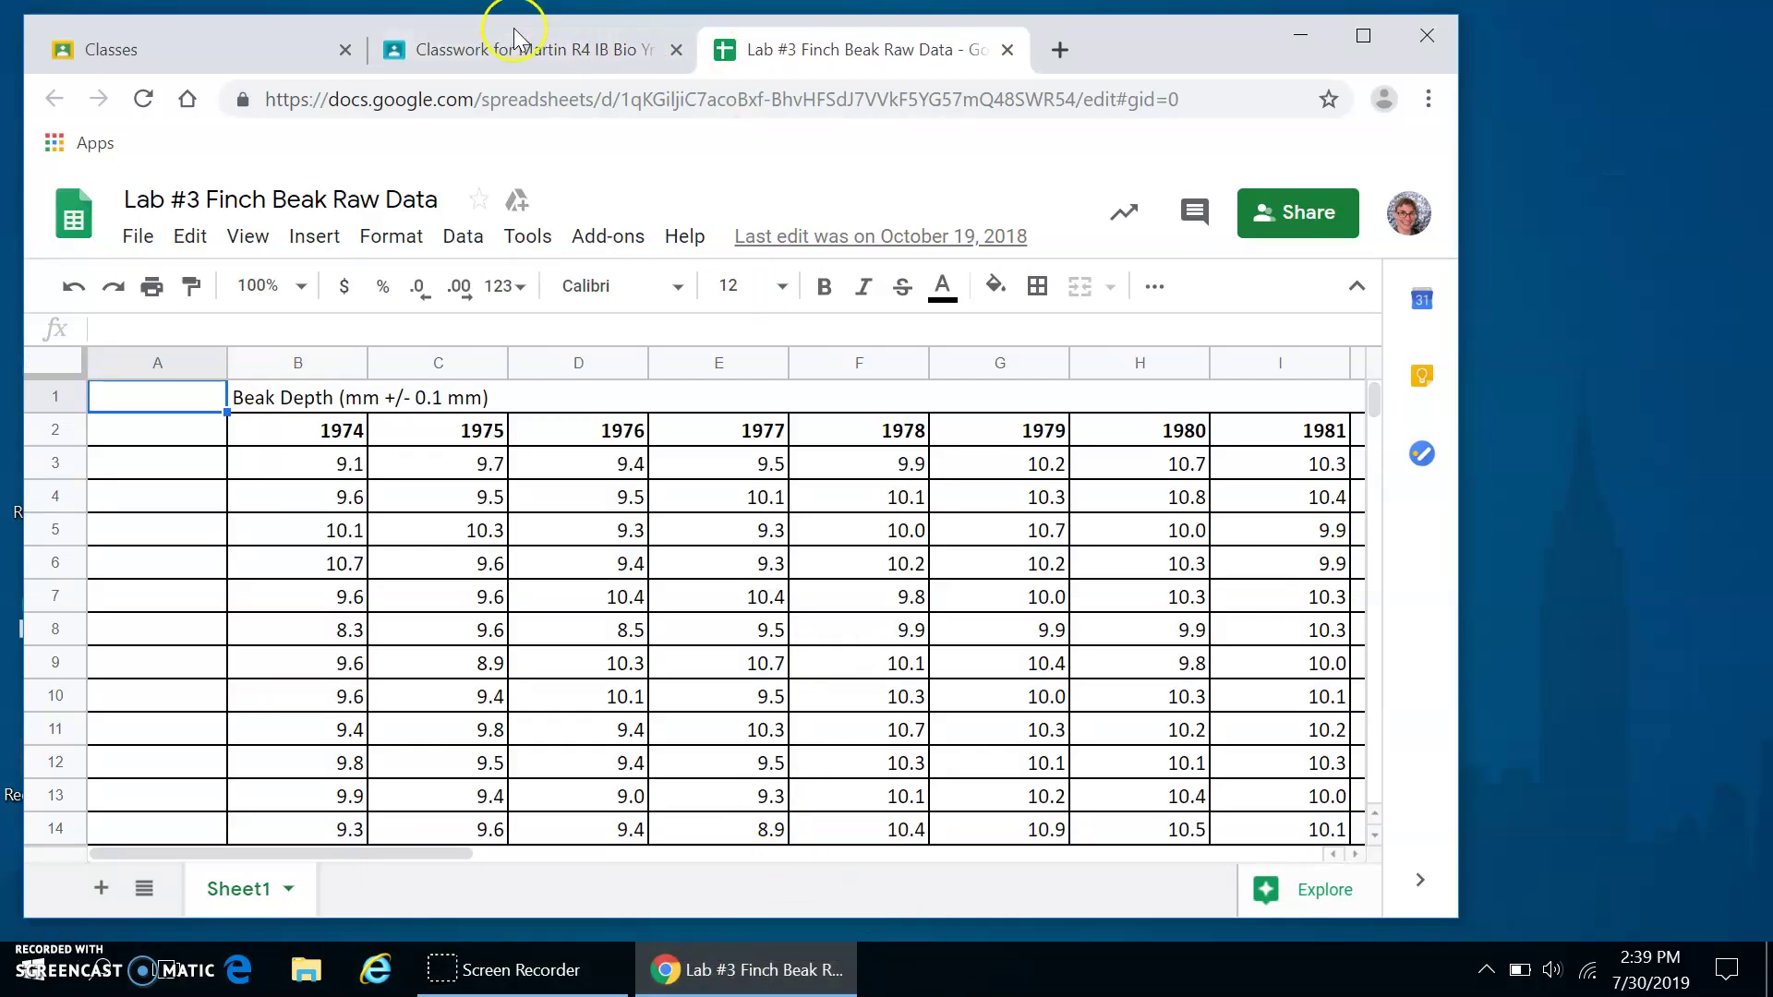
left_click(138, 237)
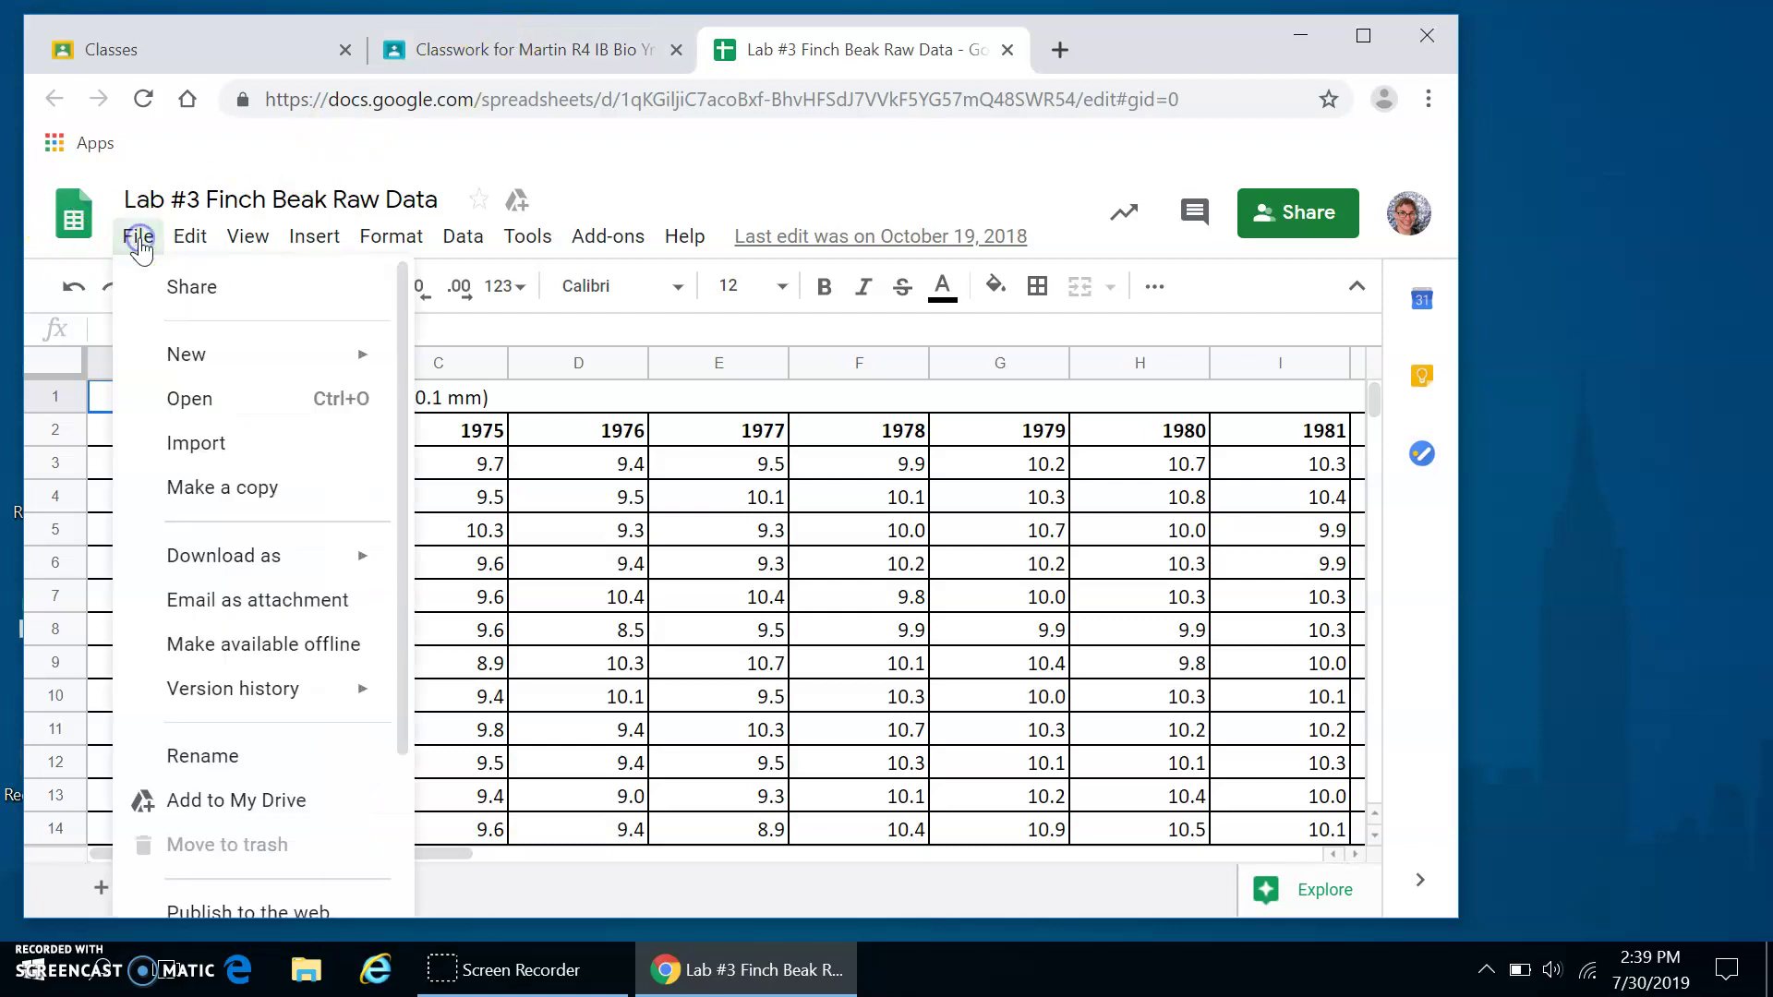
left_click(334, 565)
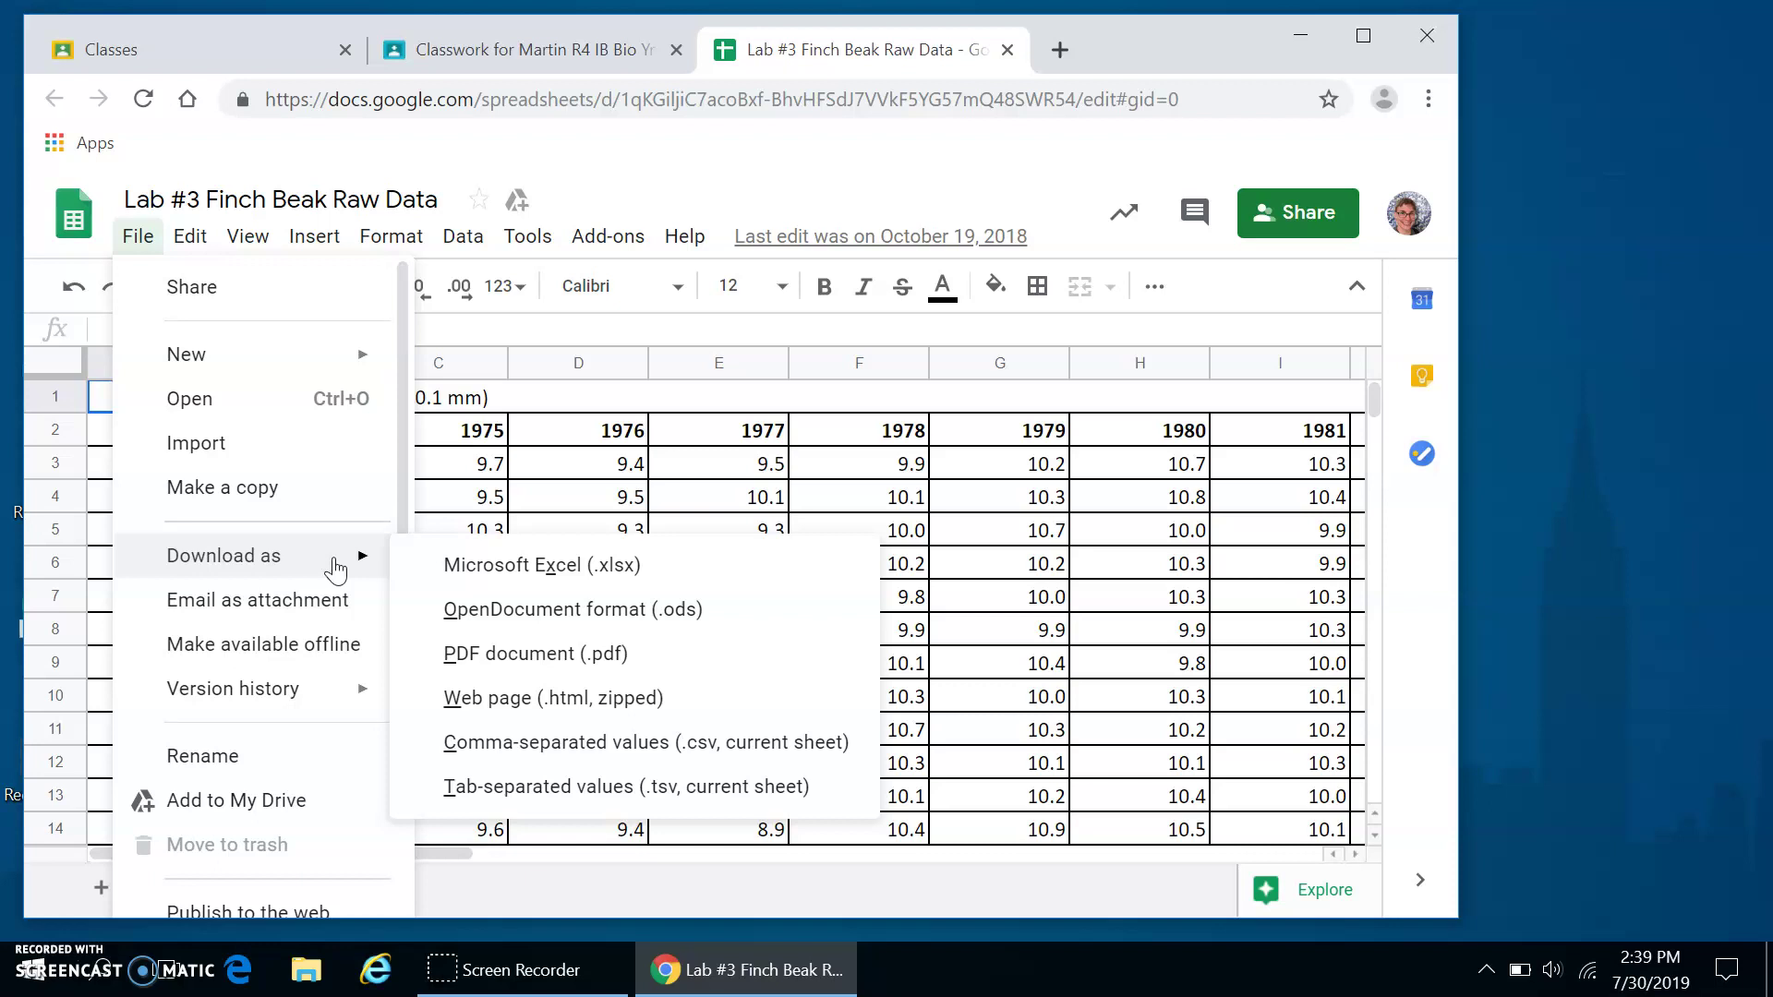
left_click(479, 567)
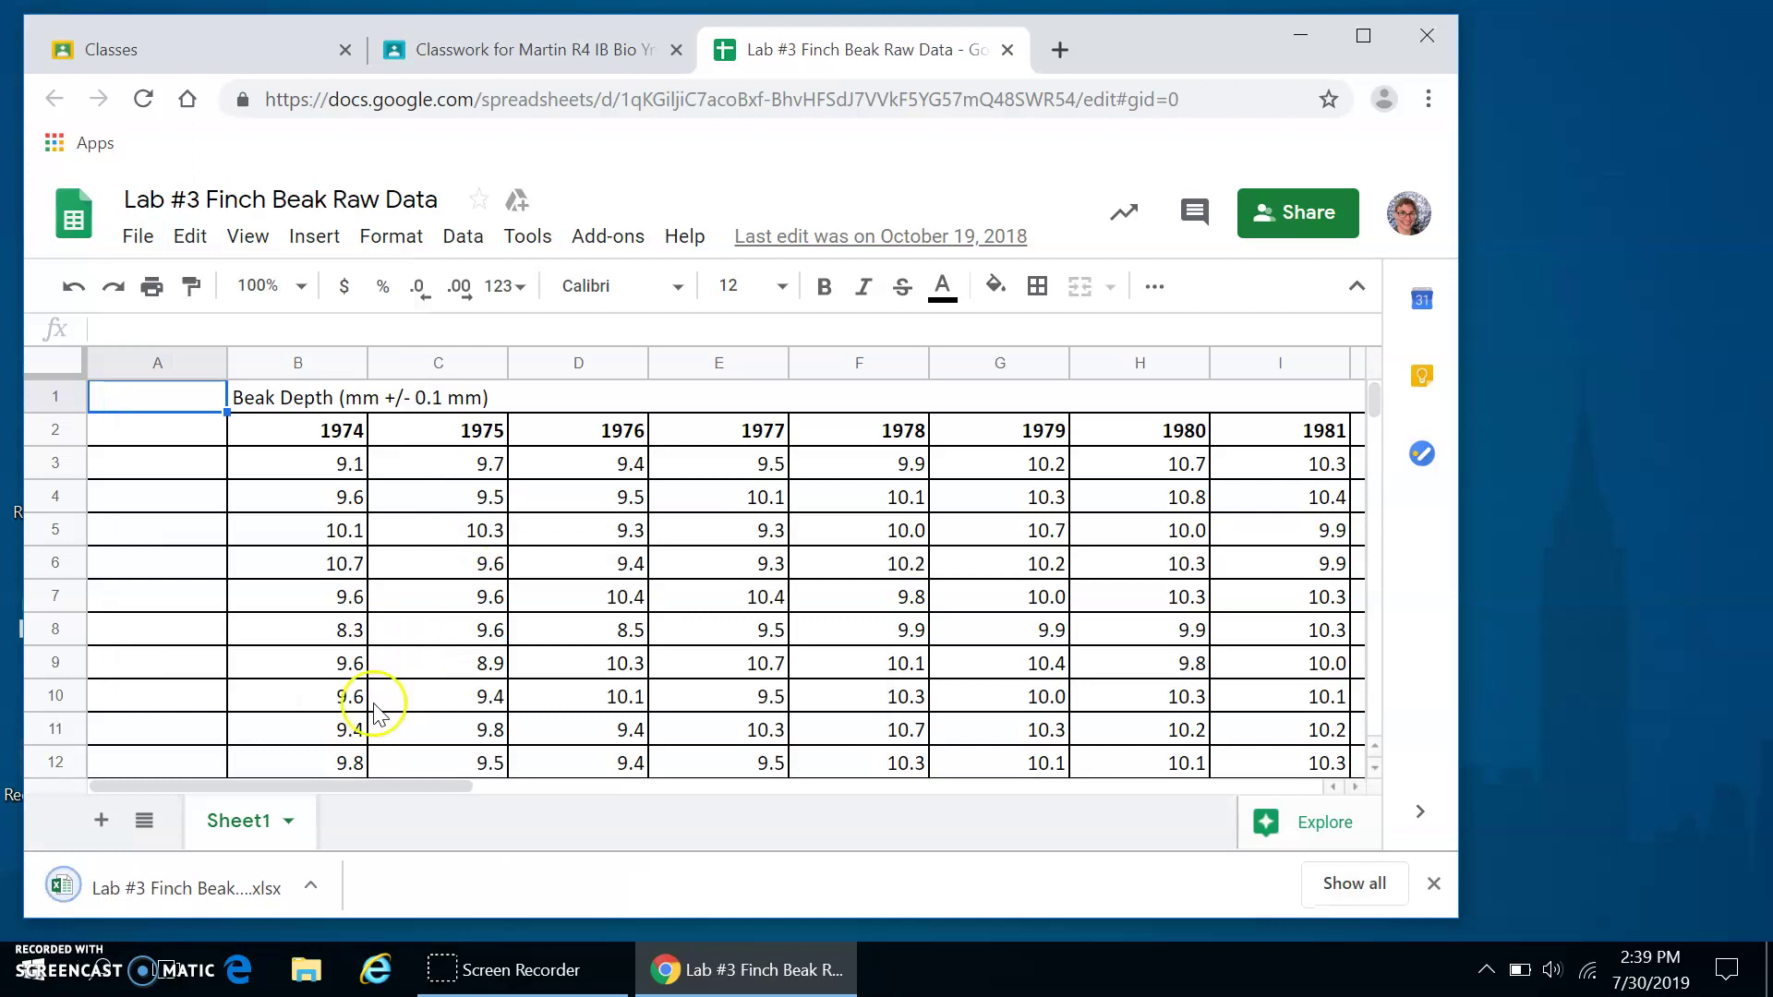
left_click(157, 889)
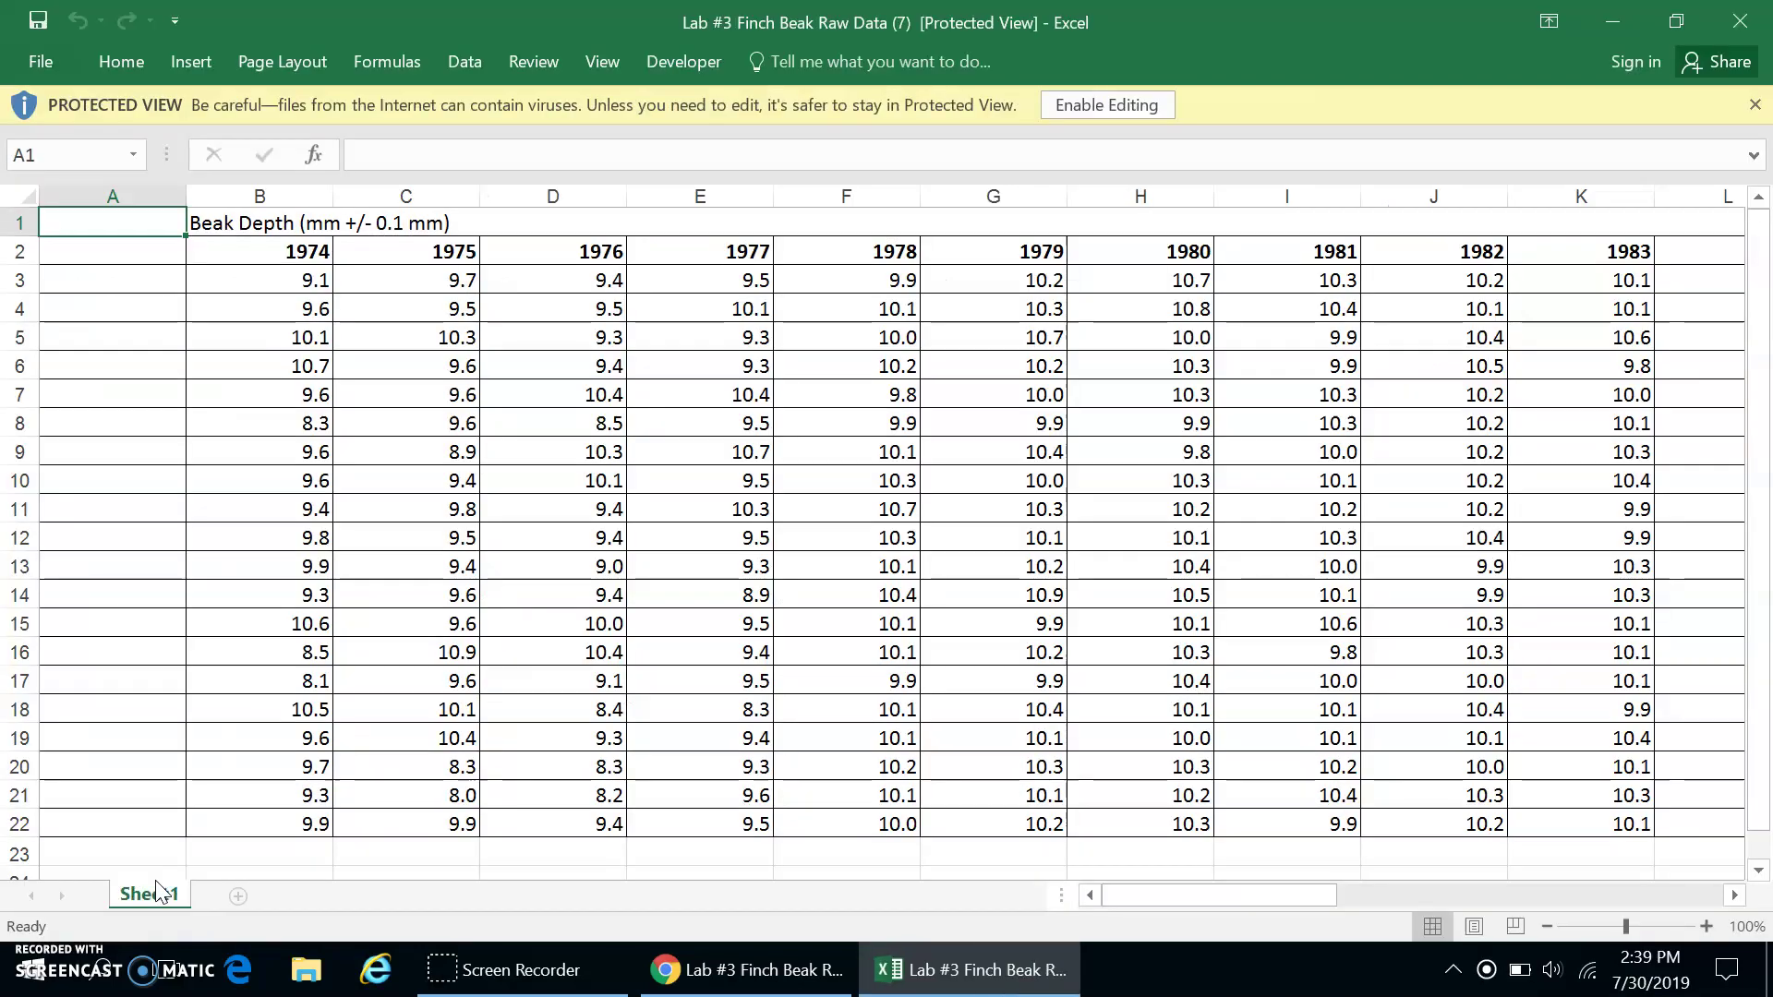
Step: Examine the full extent of the beak depth table across all years and the empty row beneath it, ending at 80% zoom
left_click(1547, 926)
left_click(1547, 926)
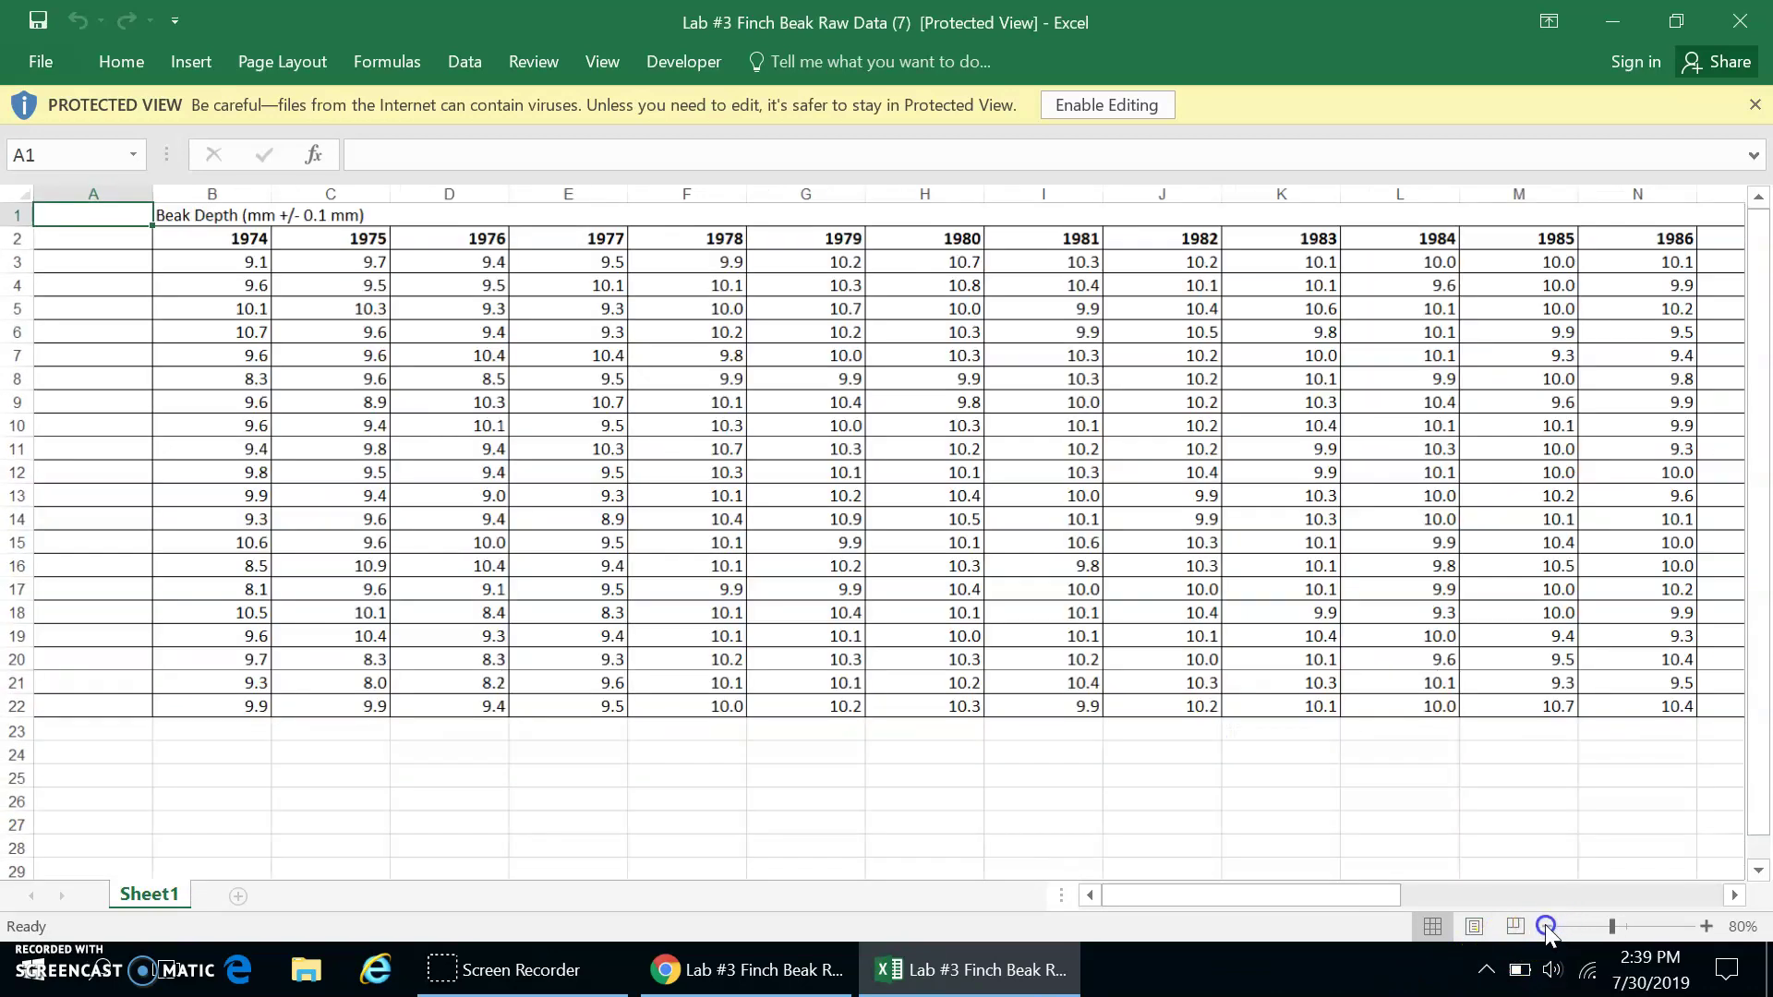
left_click(1546, 926)
left_click(1546, 926)
left_click(1546, 926)
left_click(1546, 926)
left_click(1546, 926)
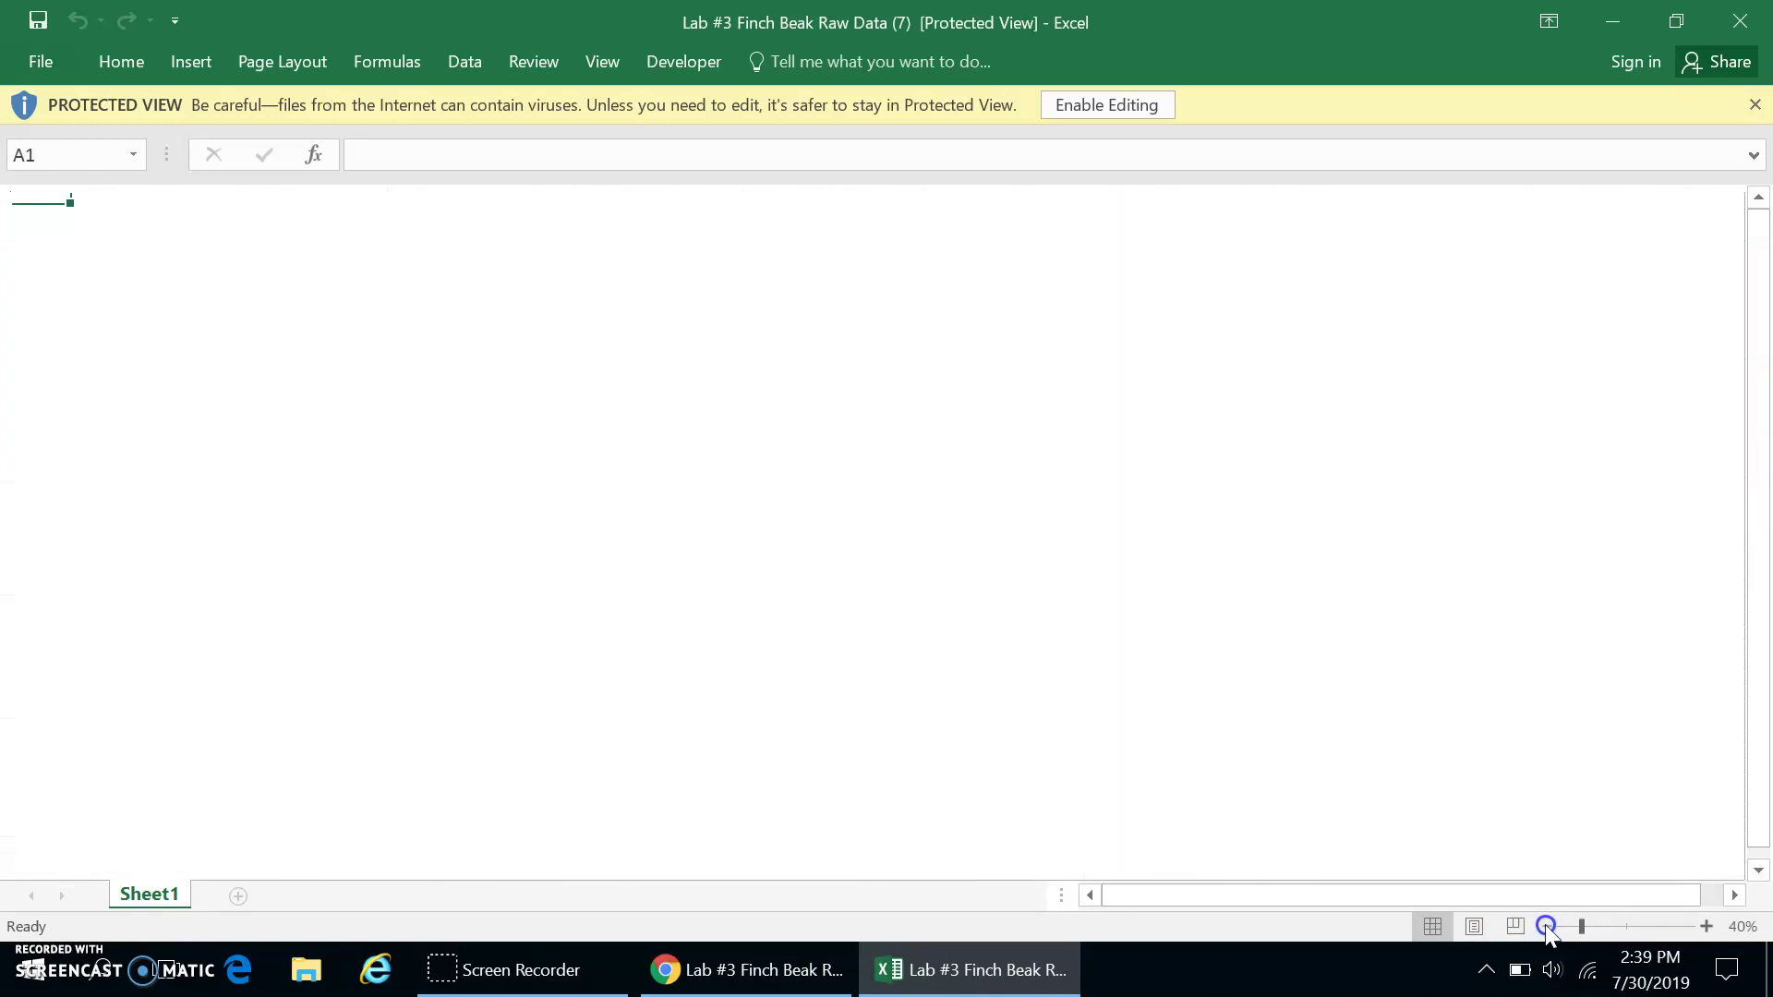
left_click(1704, 927)
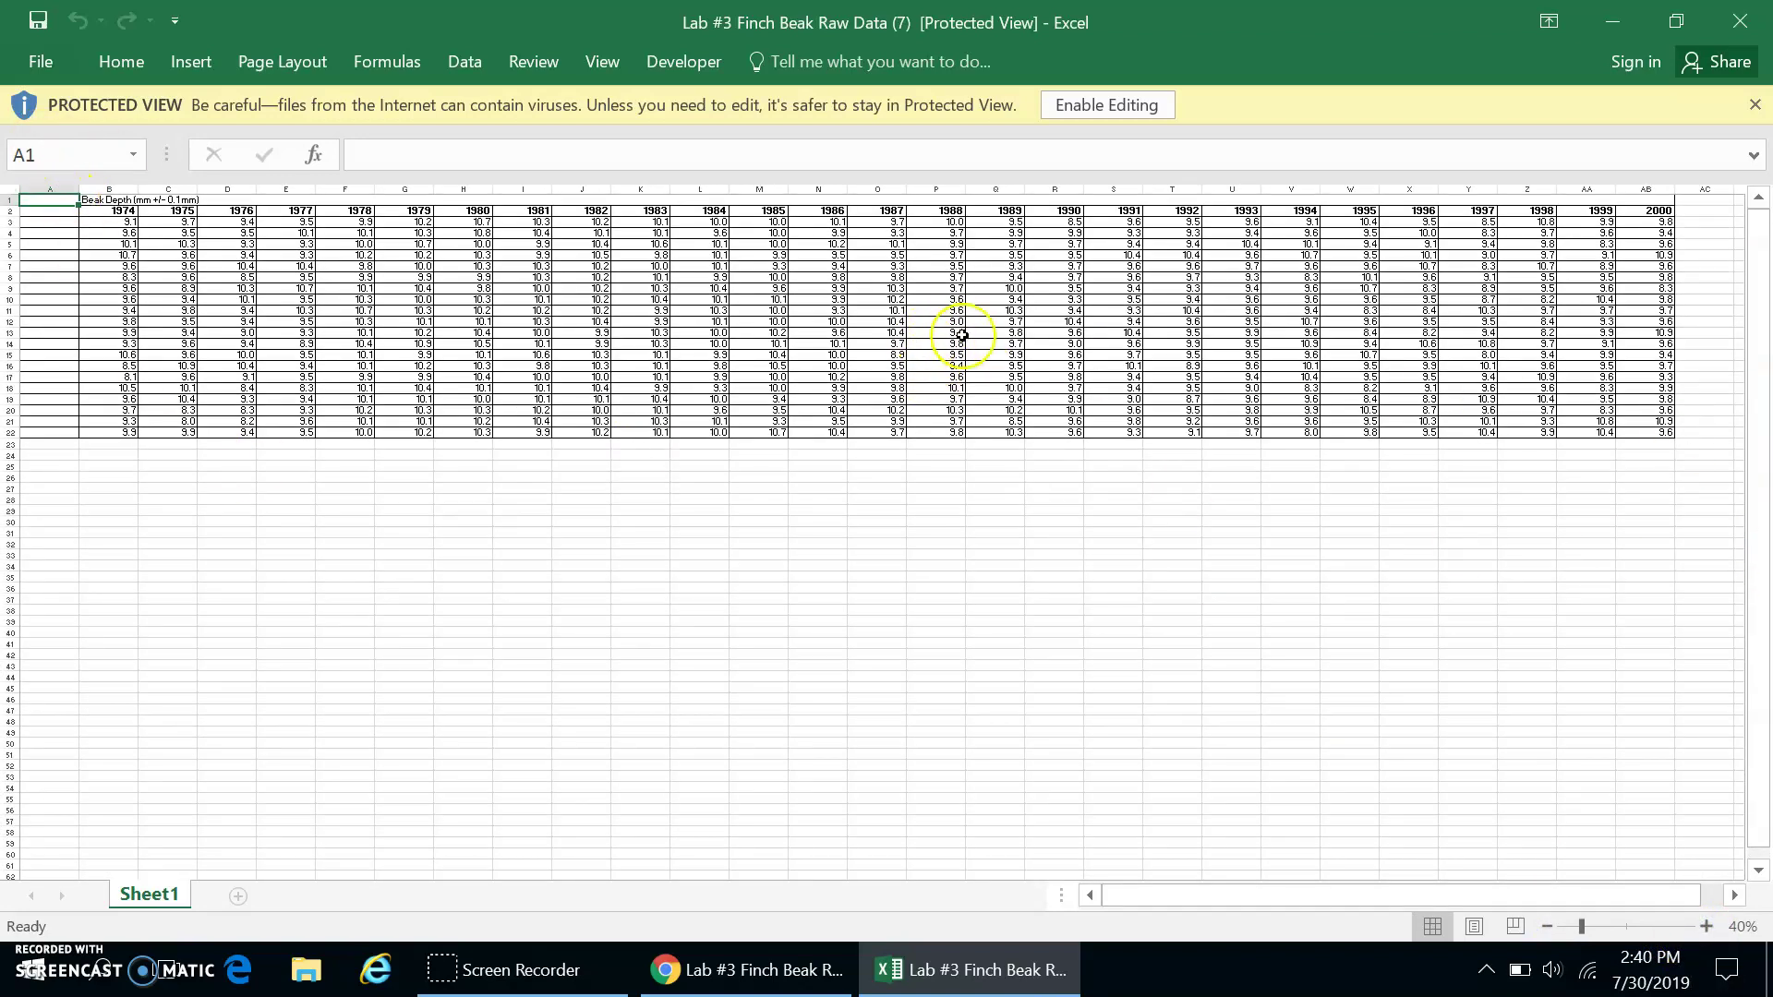
left_click(49, 444)
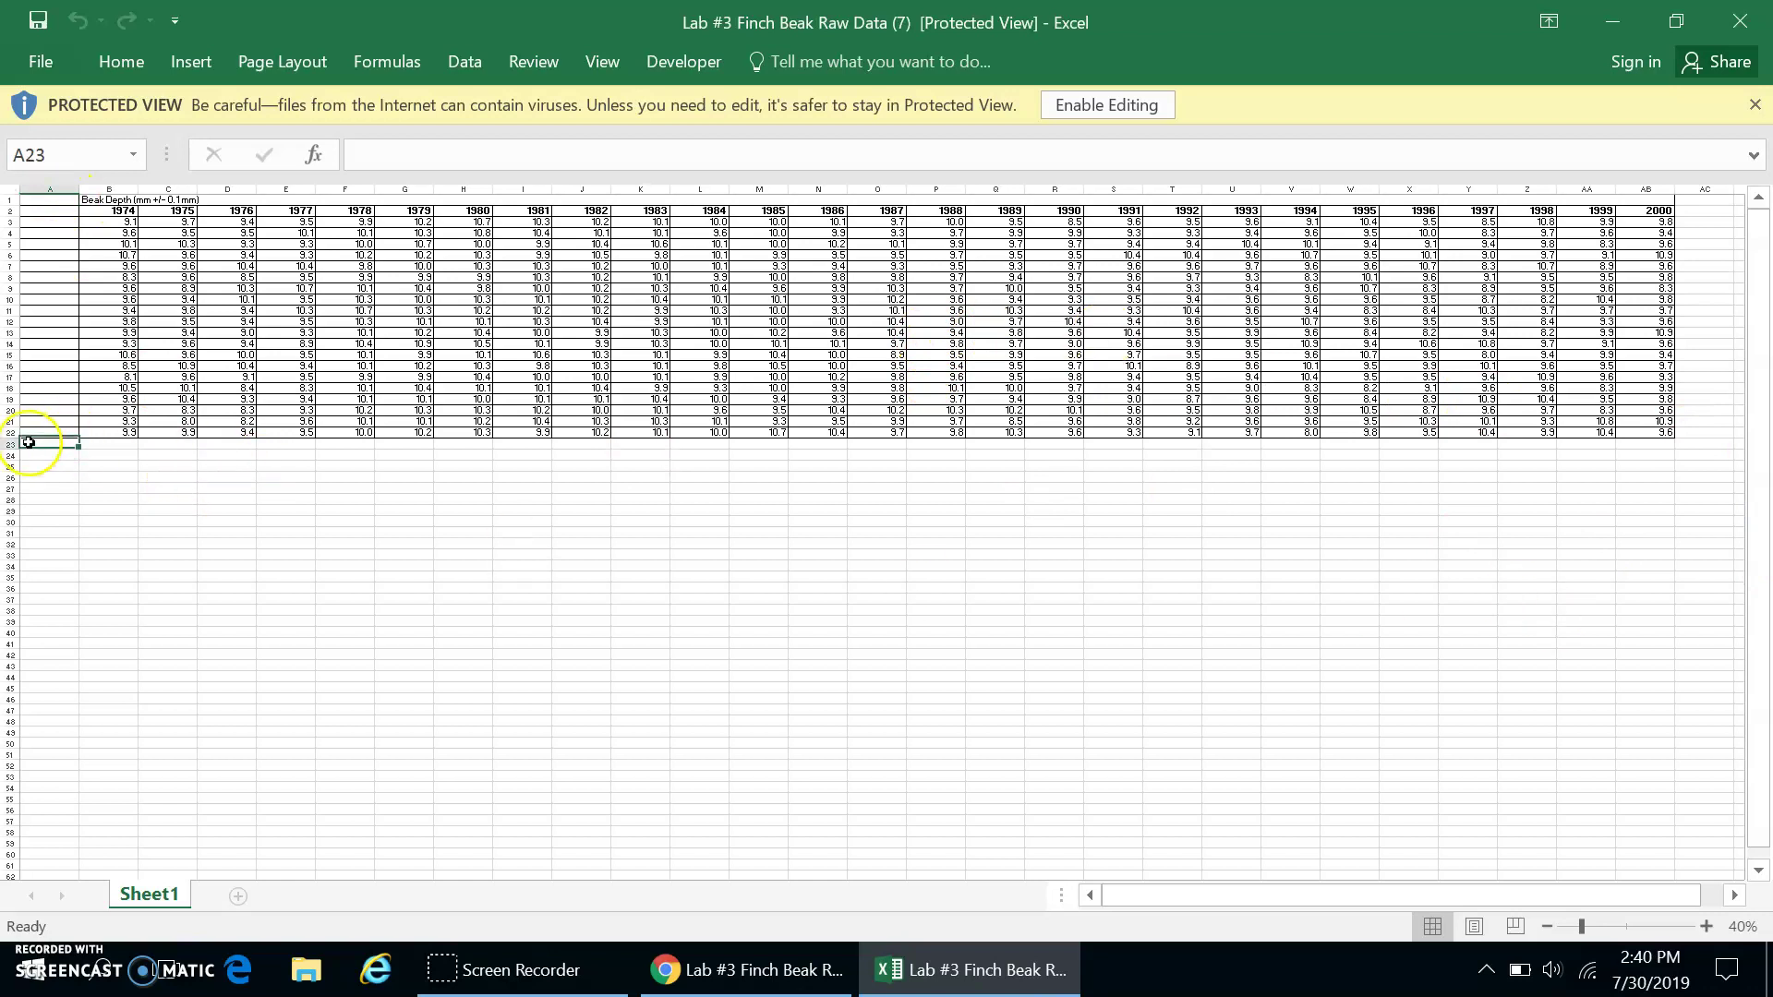
left_click(1706, 926)
left_click(1705, 926)
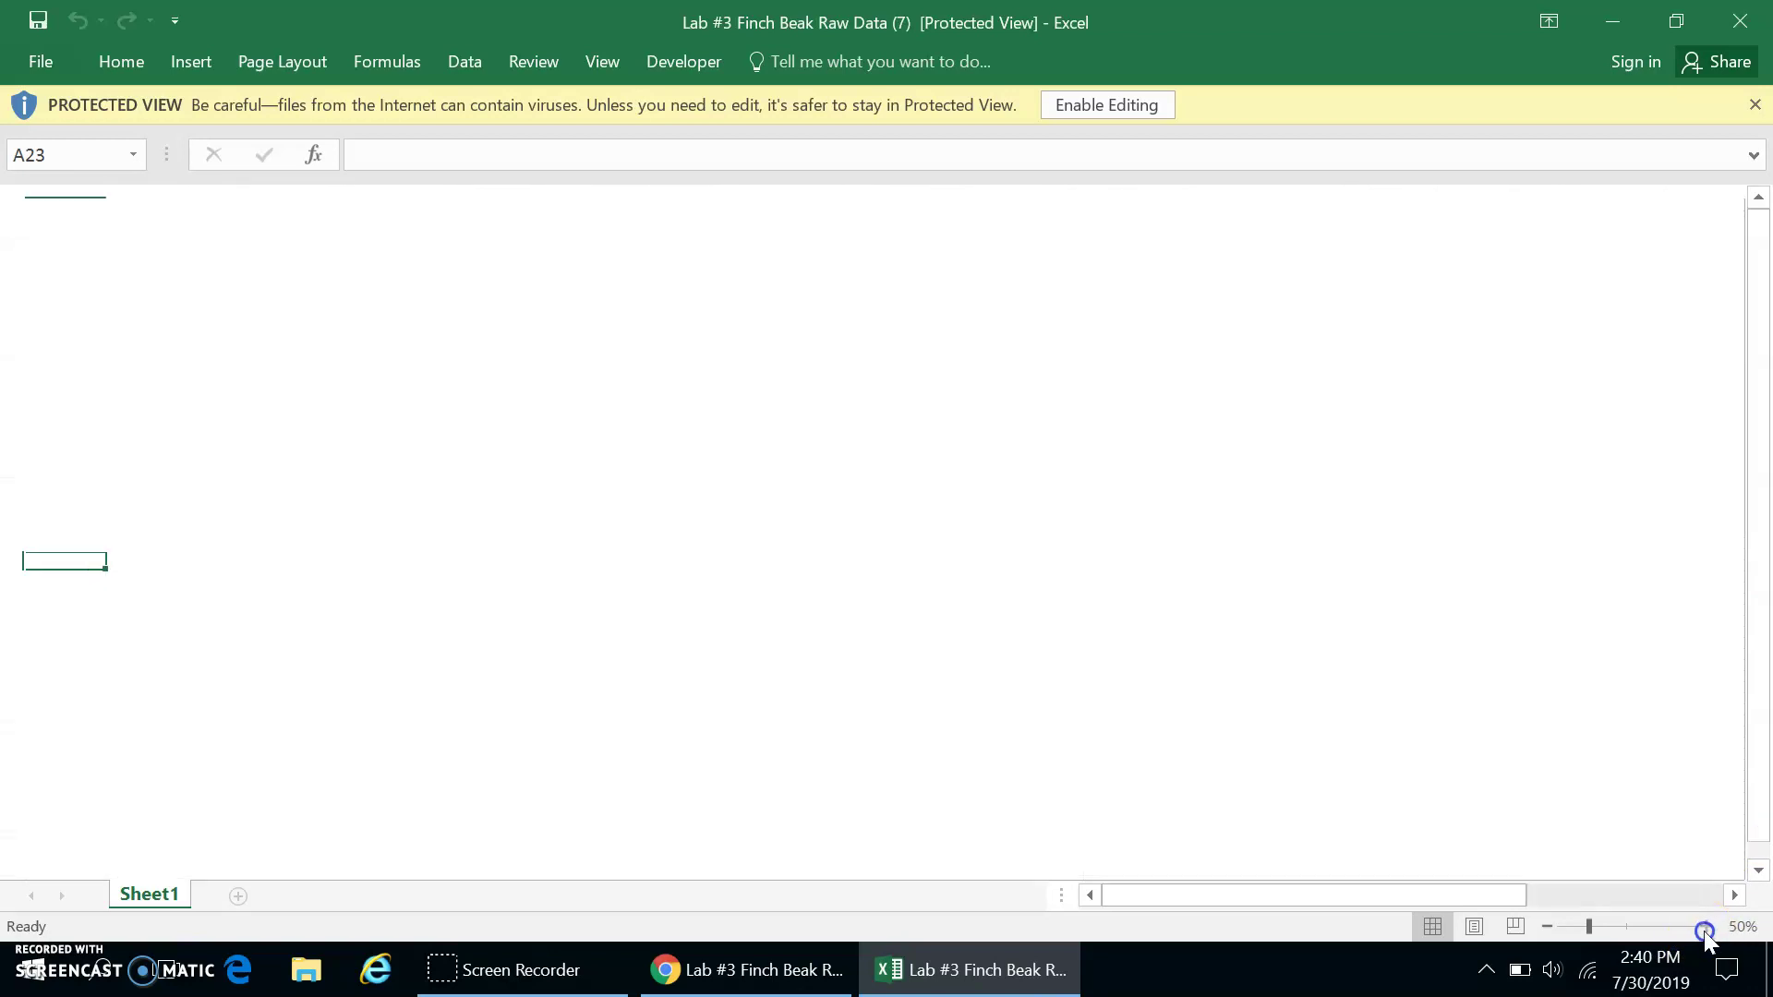
left_click(1705, 926)
left_click(1705, 926)
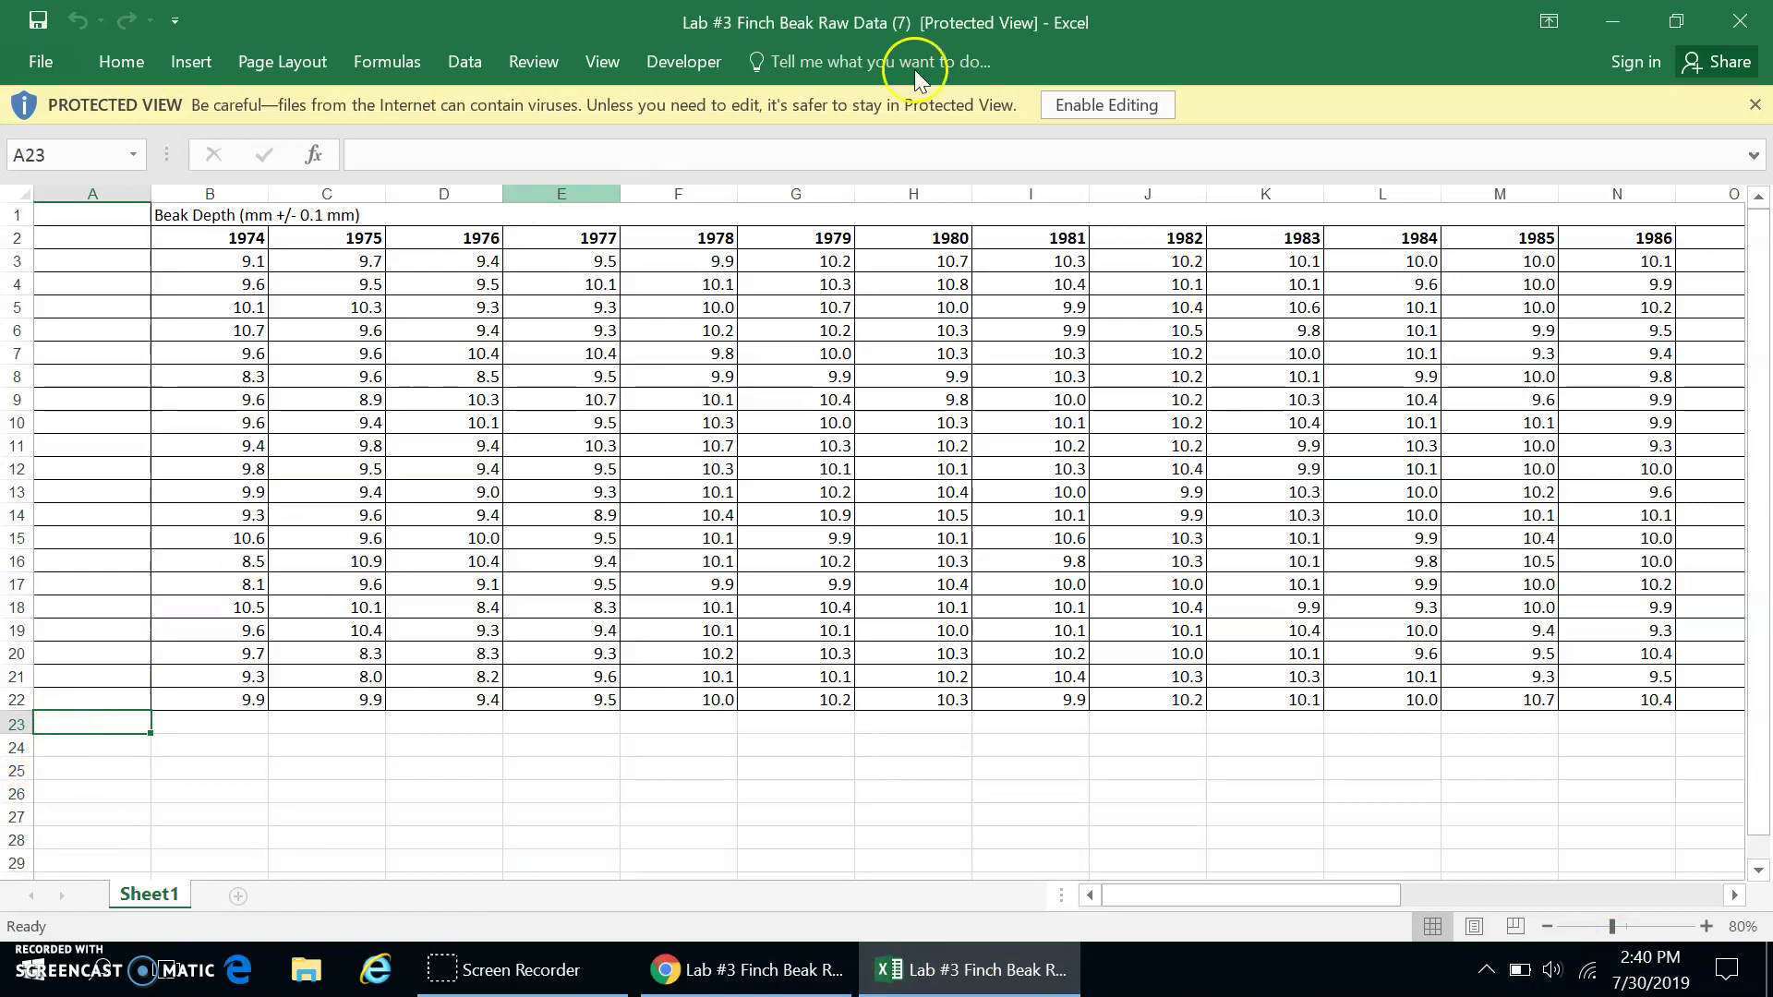
Step: Enable editing of the workbook and label cell A23 "Mean" and cell A24 "SD" below the data
left_click(1120, 110)
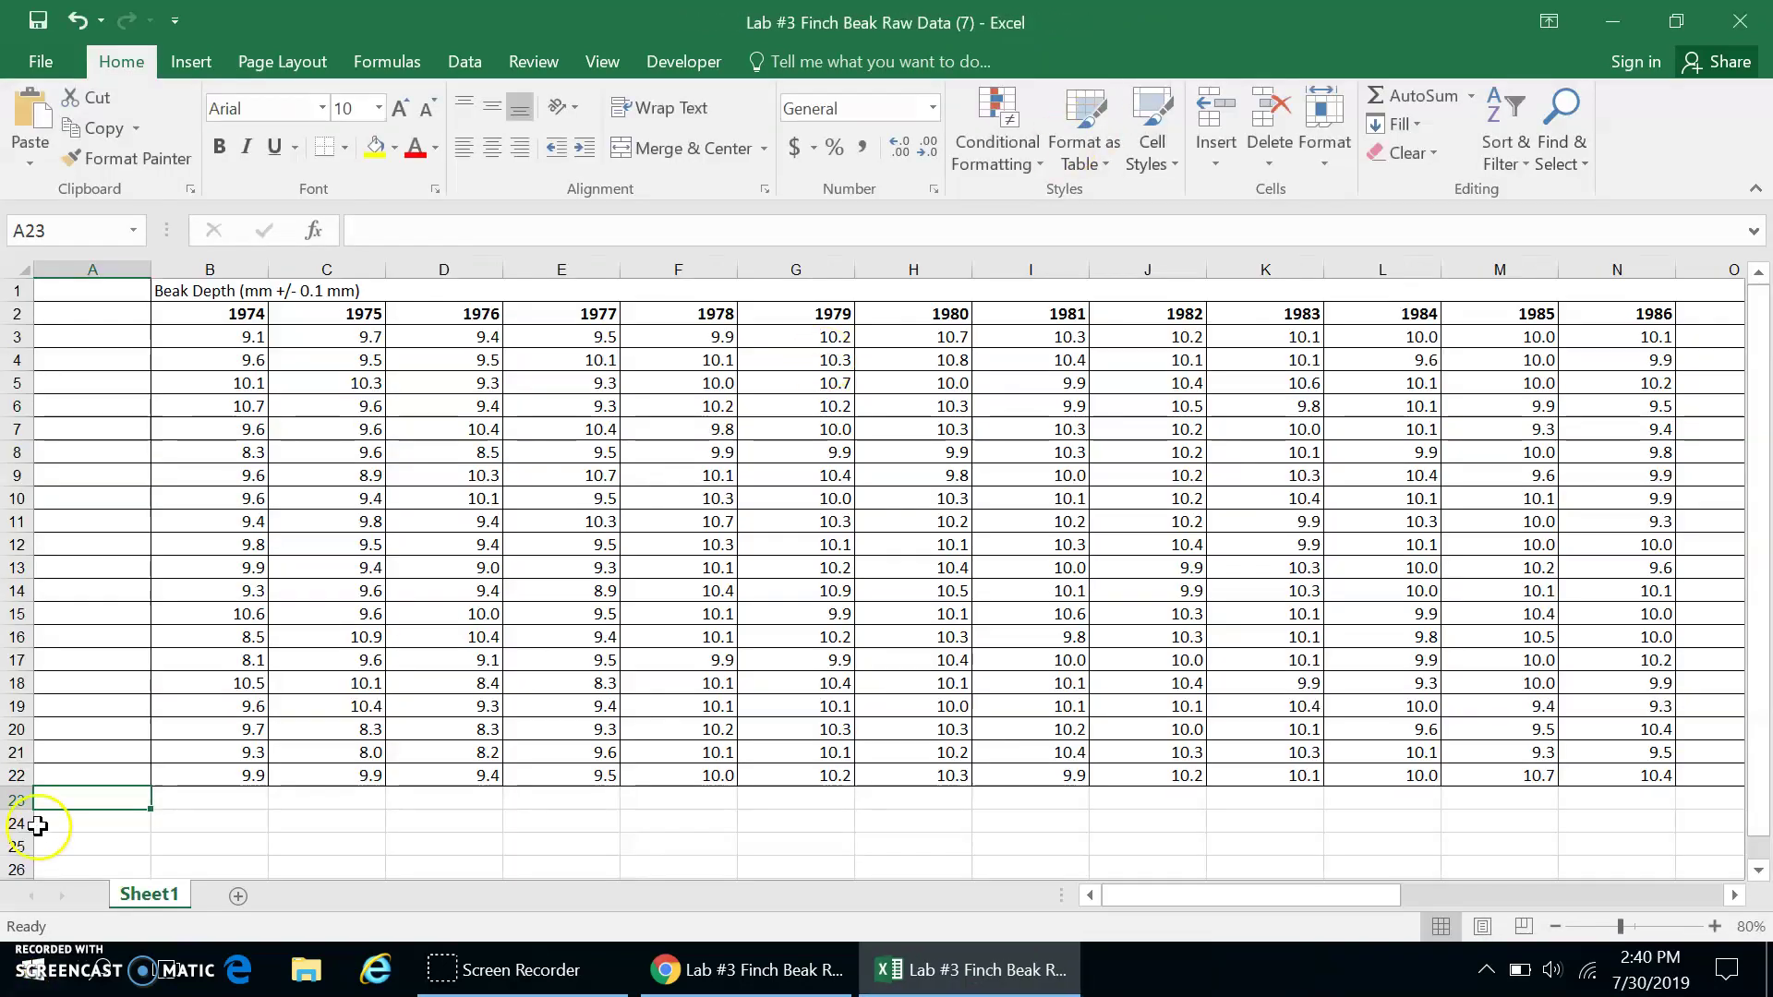
left_click(70, 802)
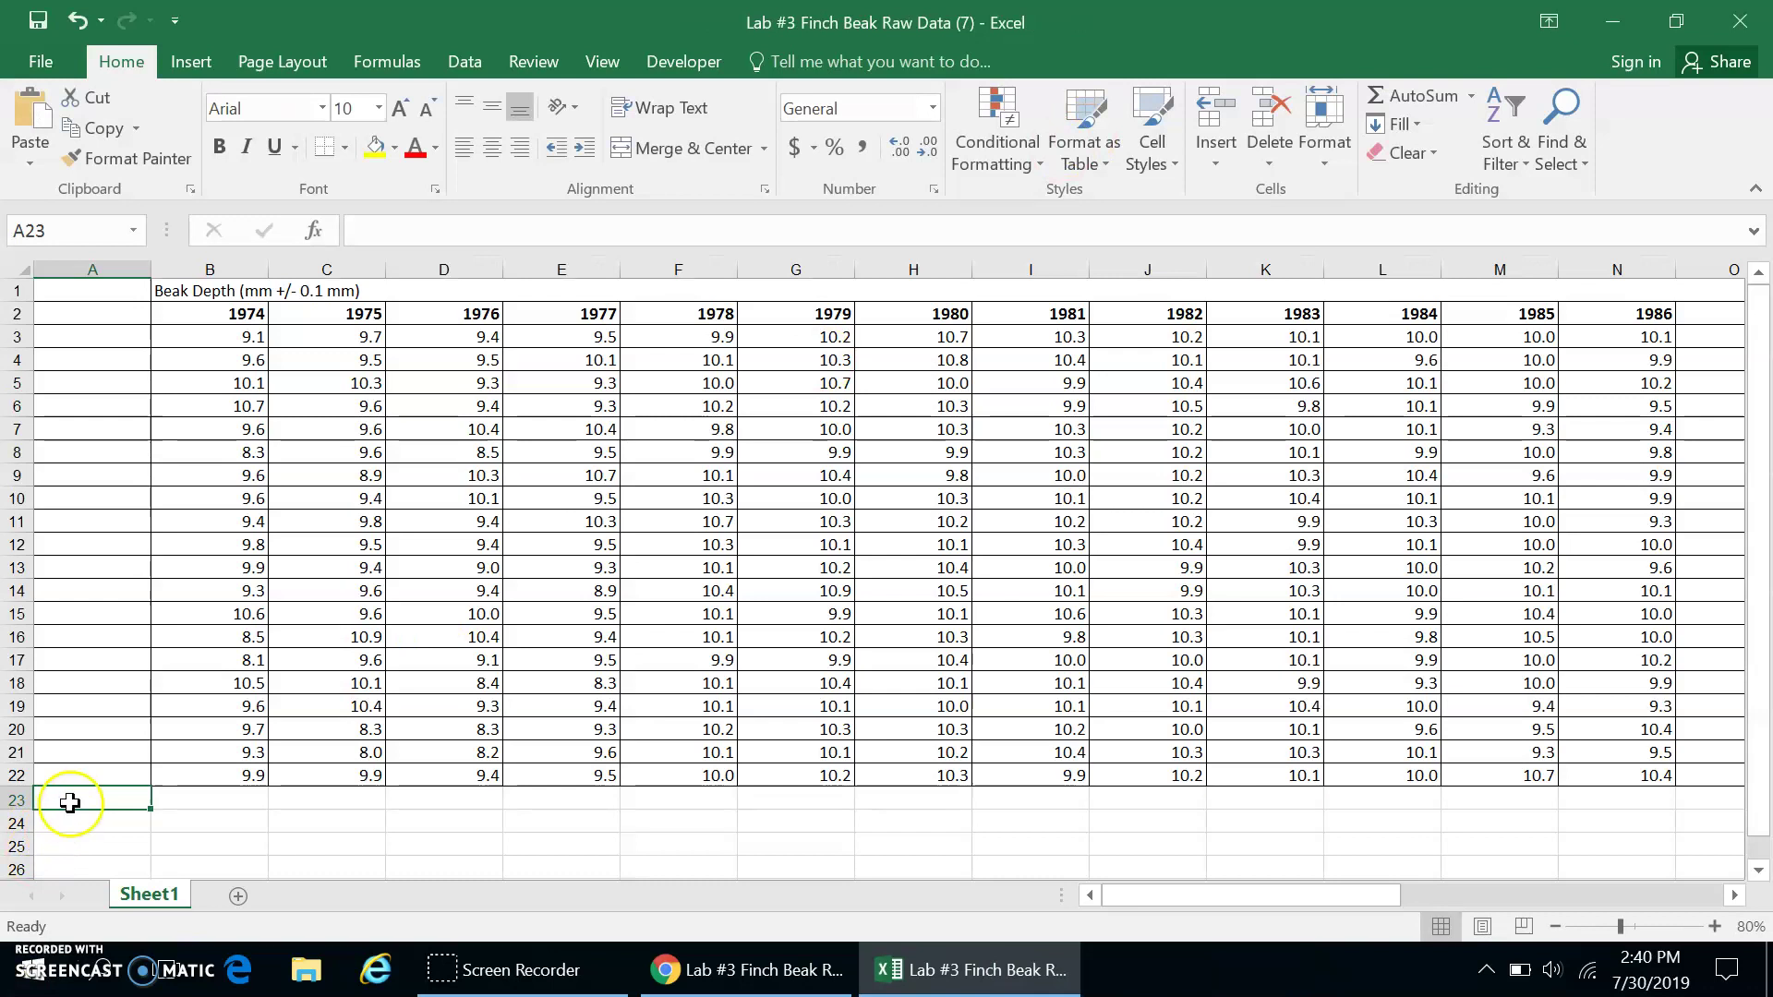
type("Mean")
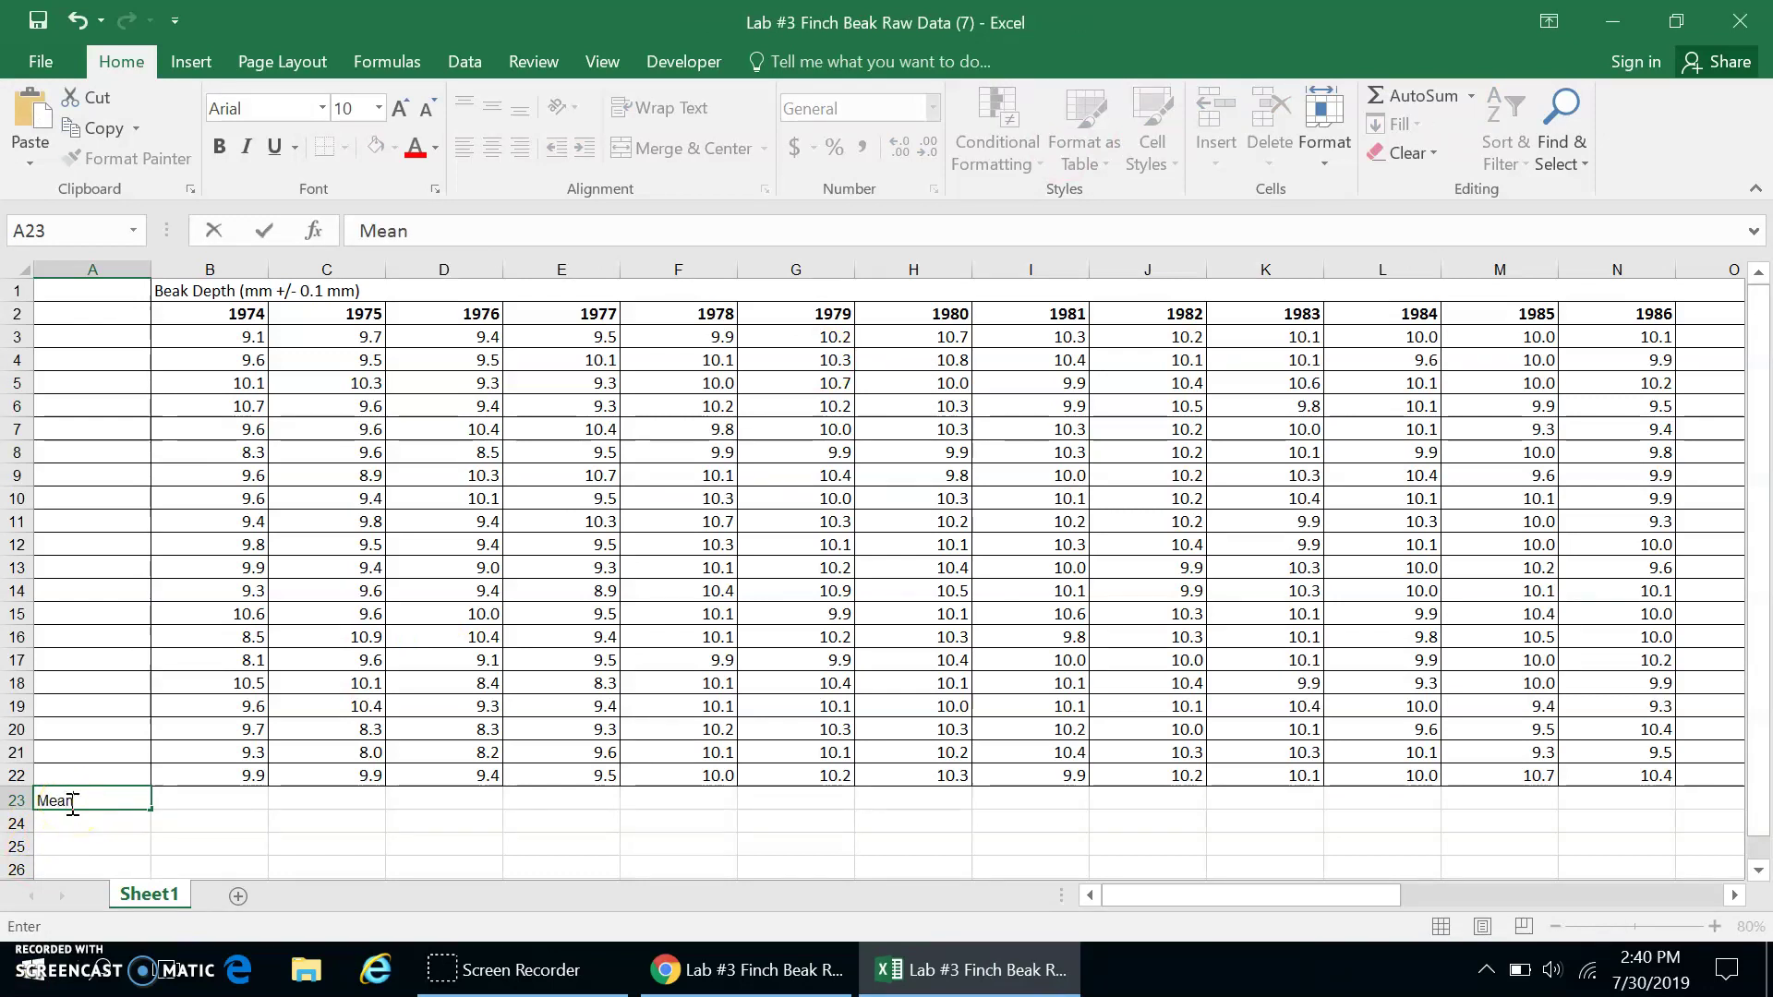
key("Return")
type("SD")
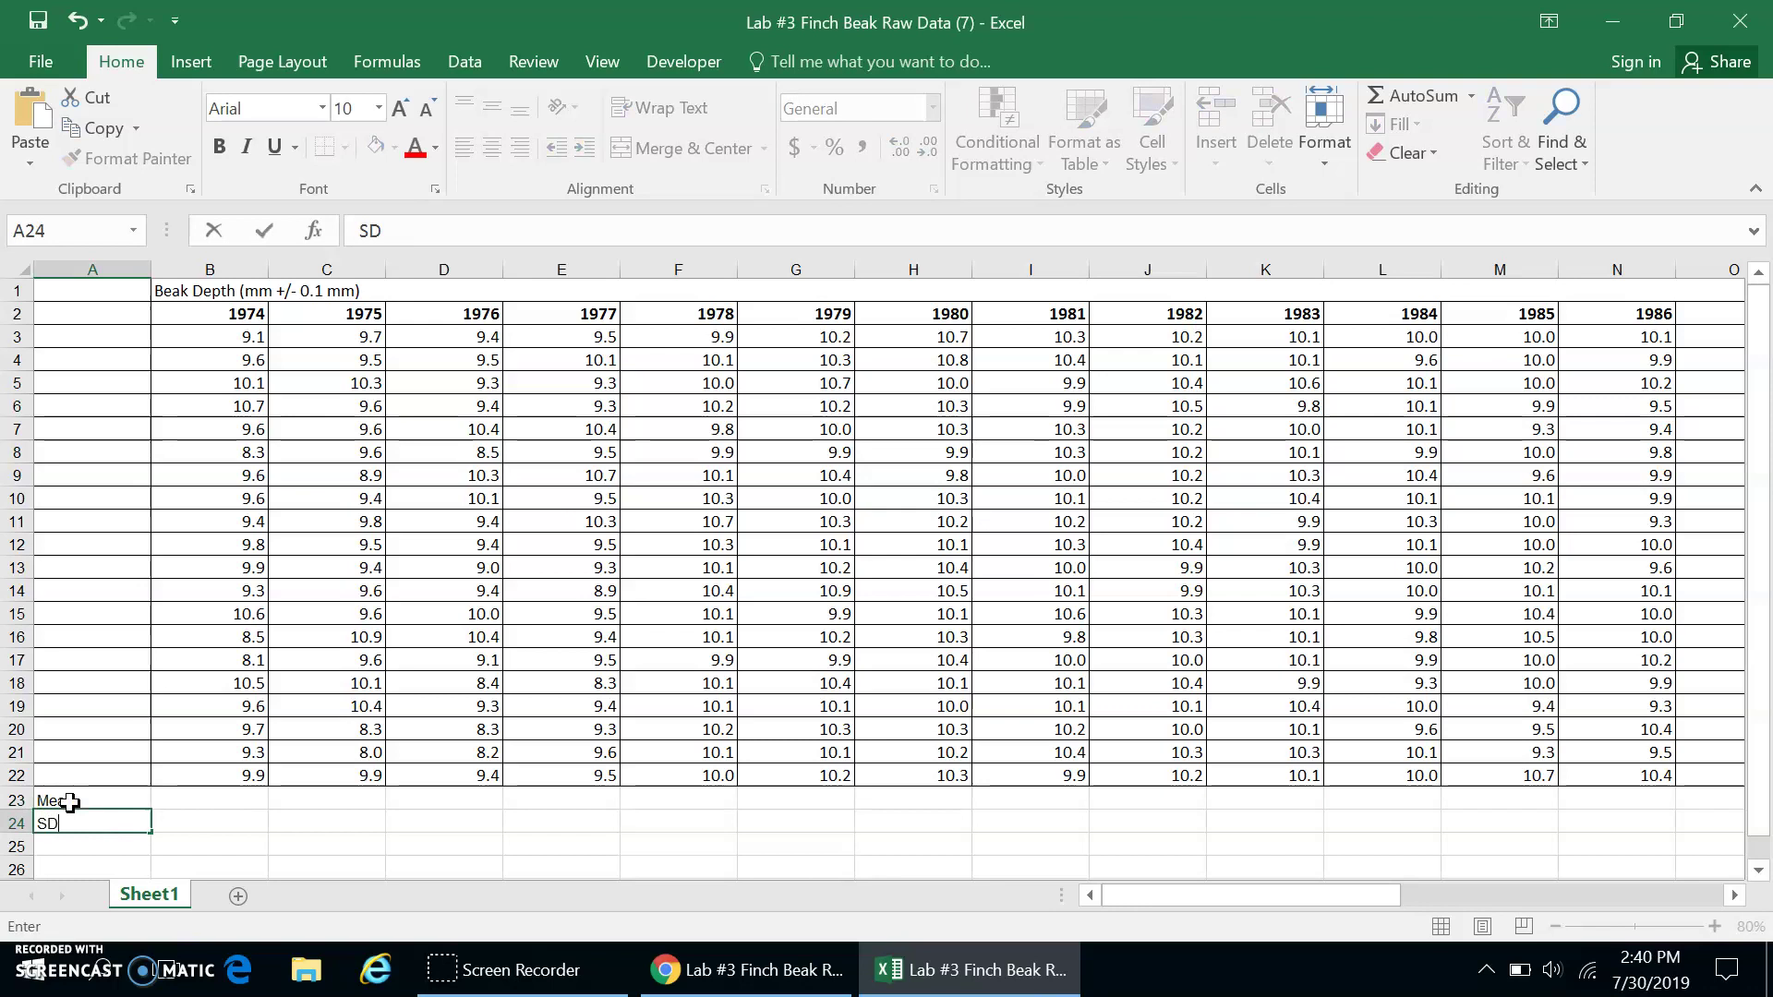
Step: Calculate the 1974 mean beak depth in B23 with the formula =AVERAGE(B3:B22)
left_click(185, 799)
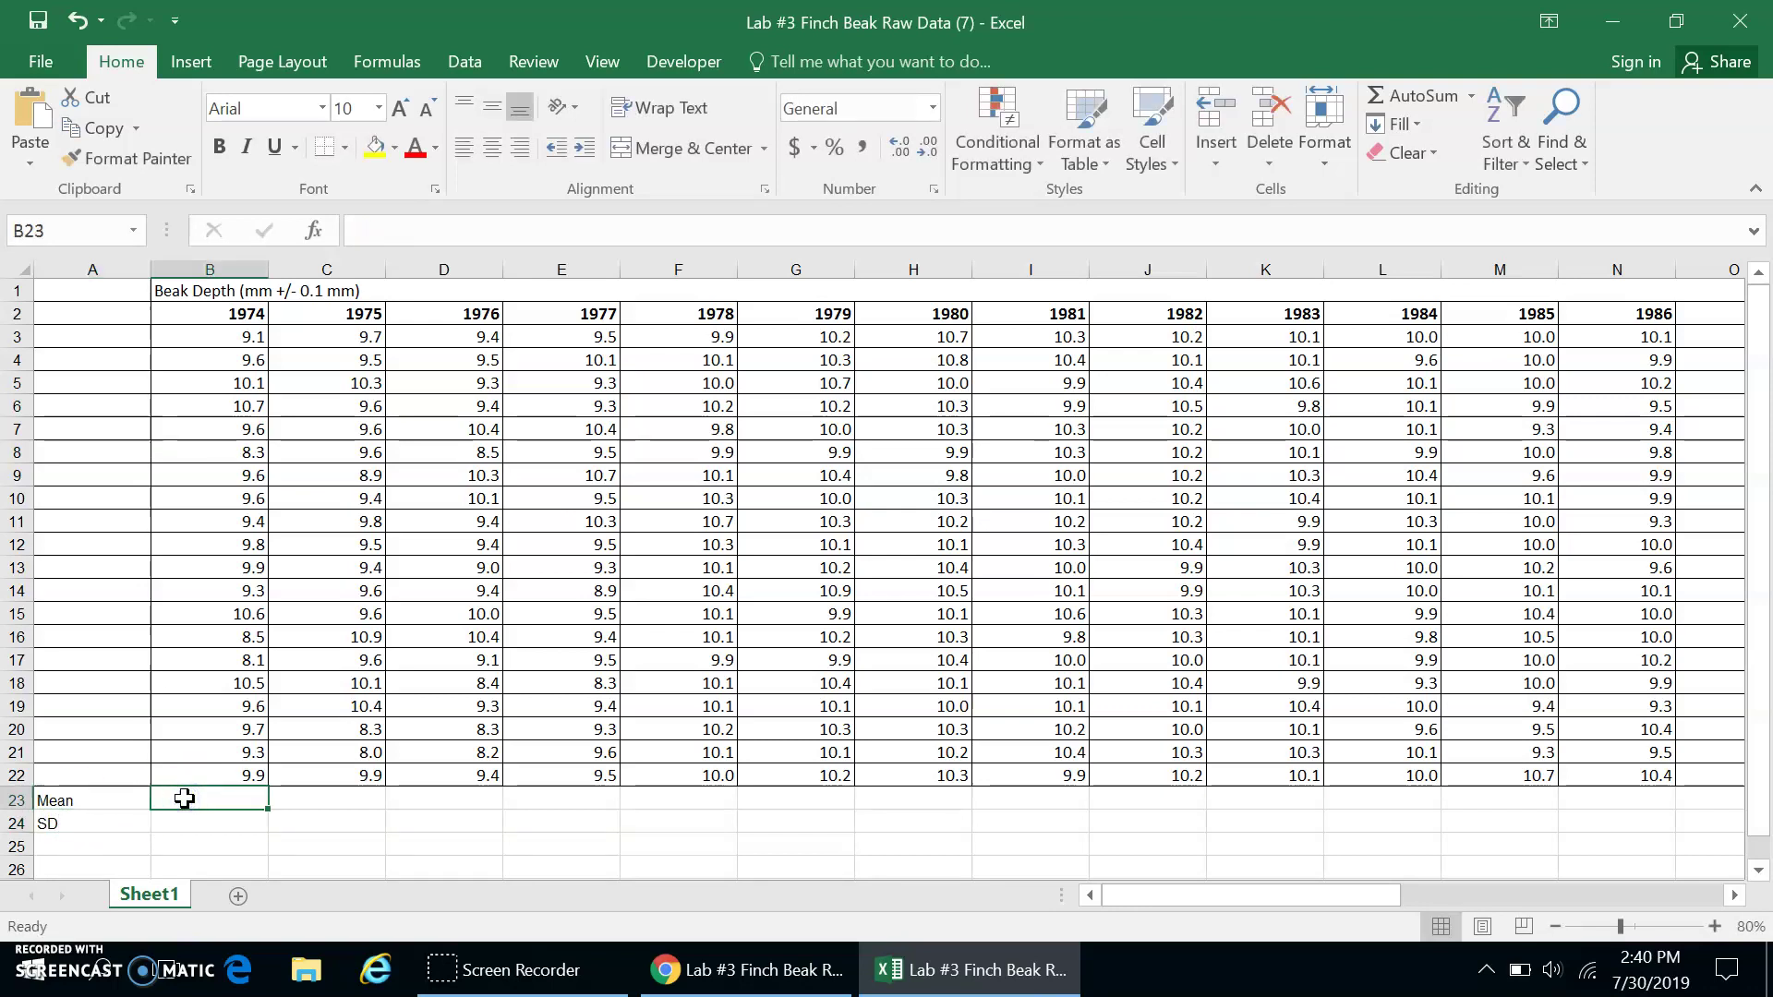
left_click(449, 235)
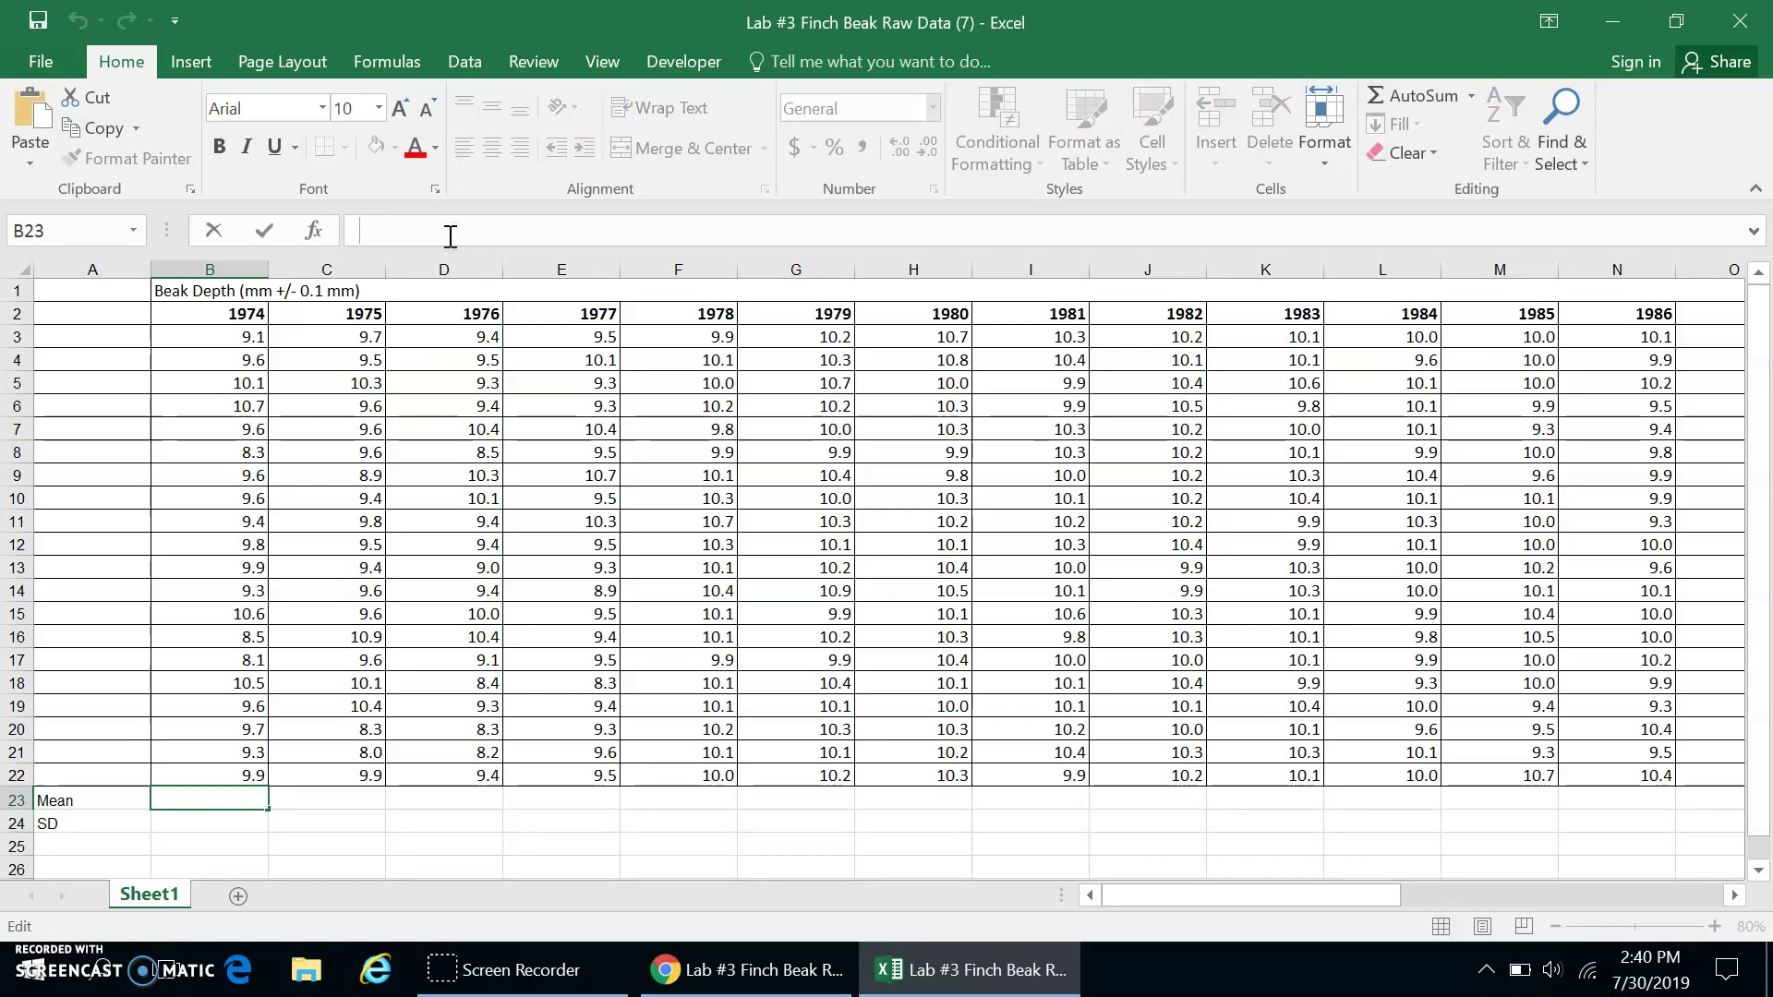
type("=")
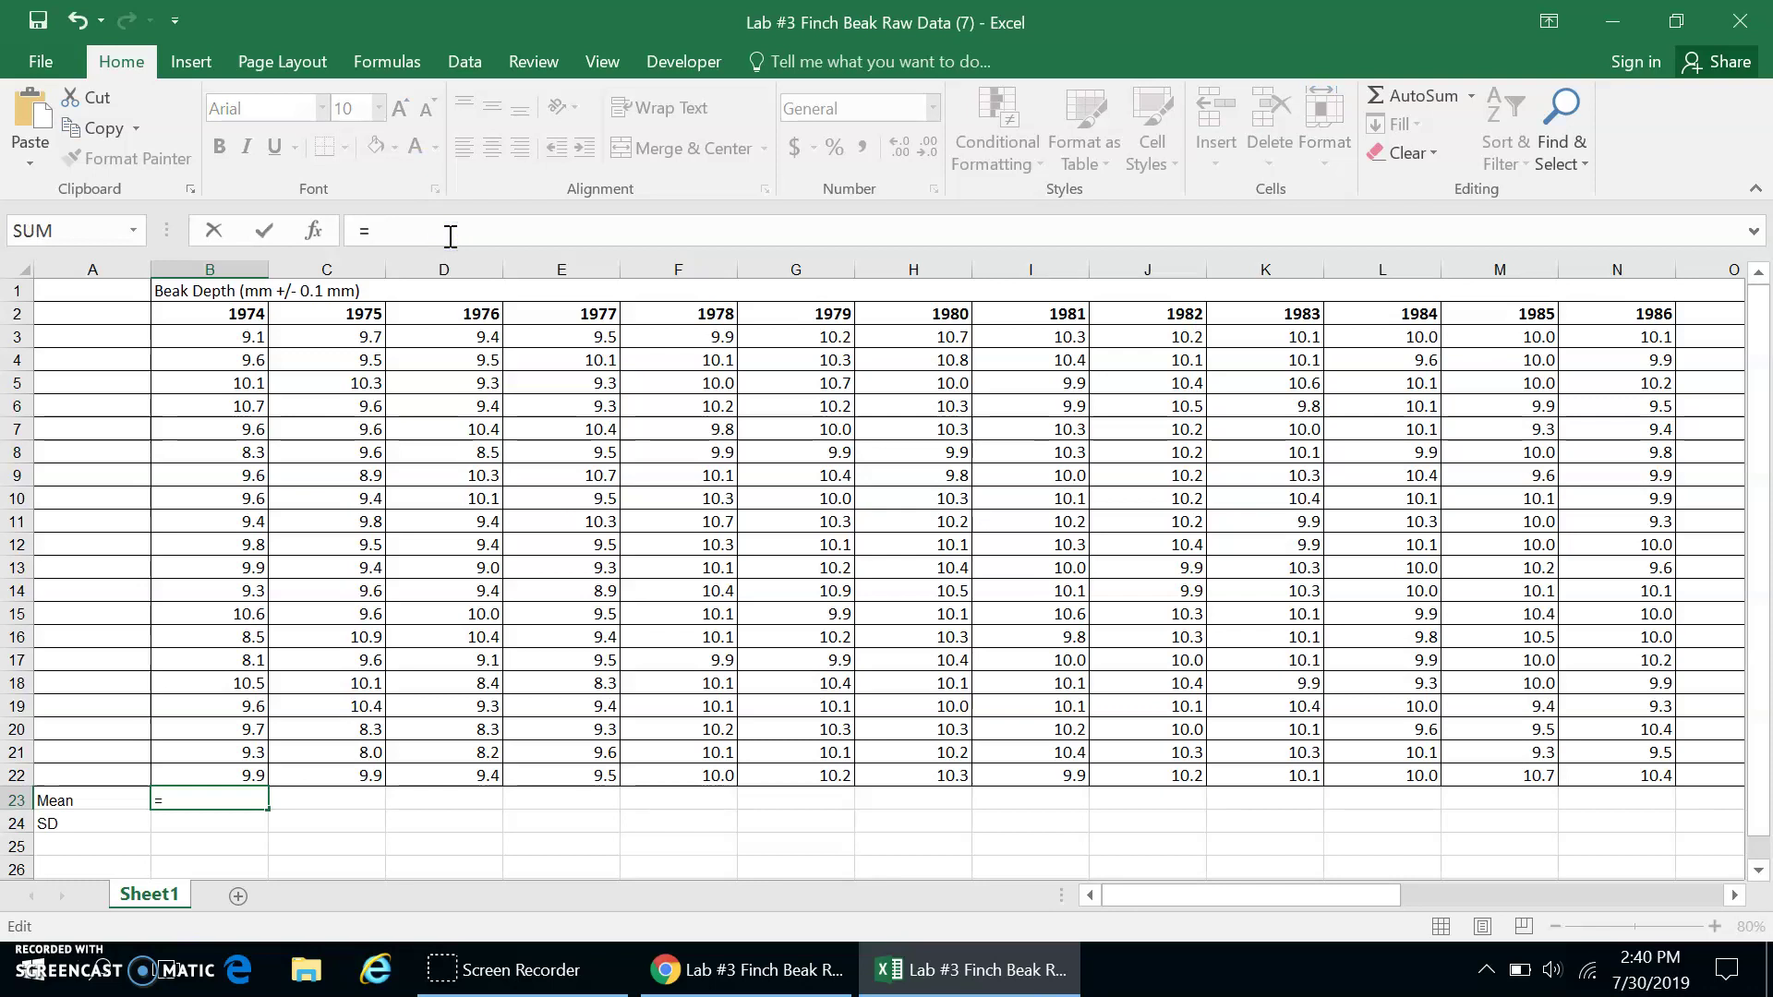
type("AVE")
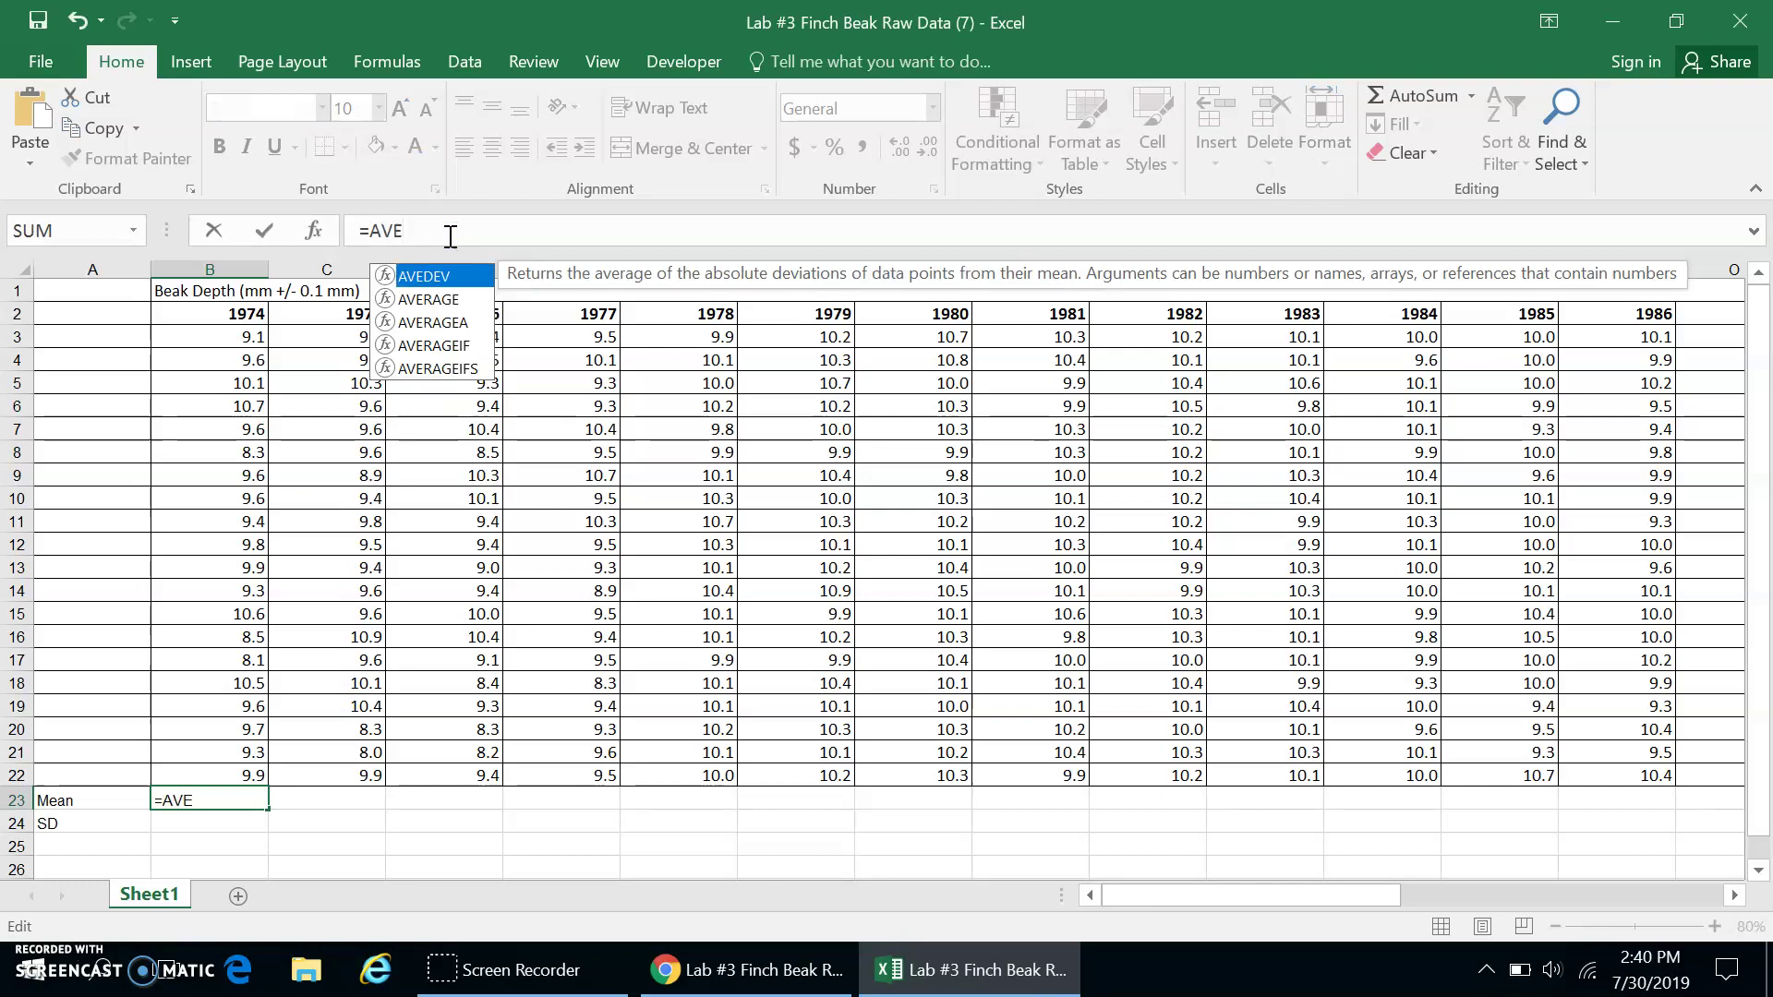
type("RAGE")
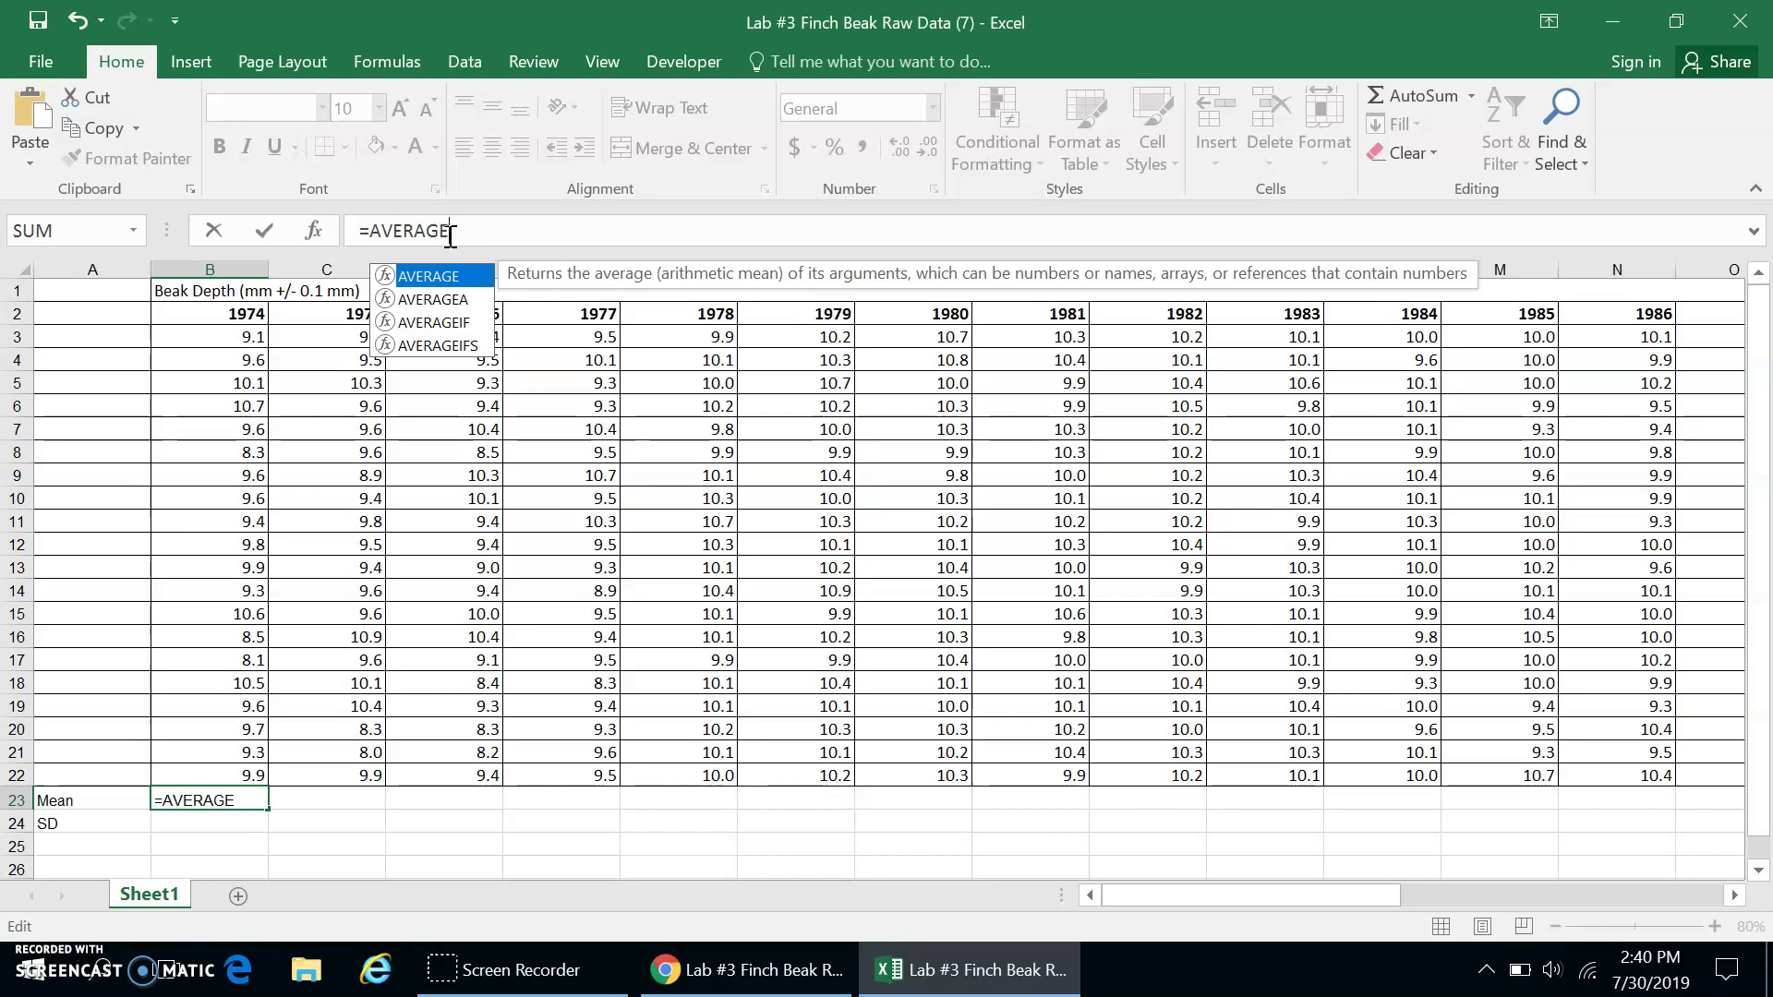
type("(")
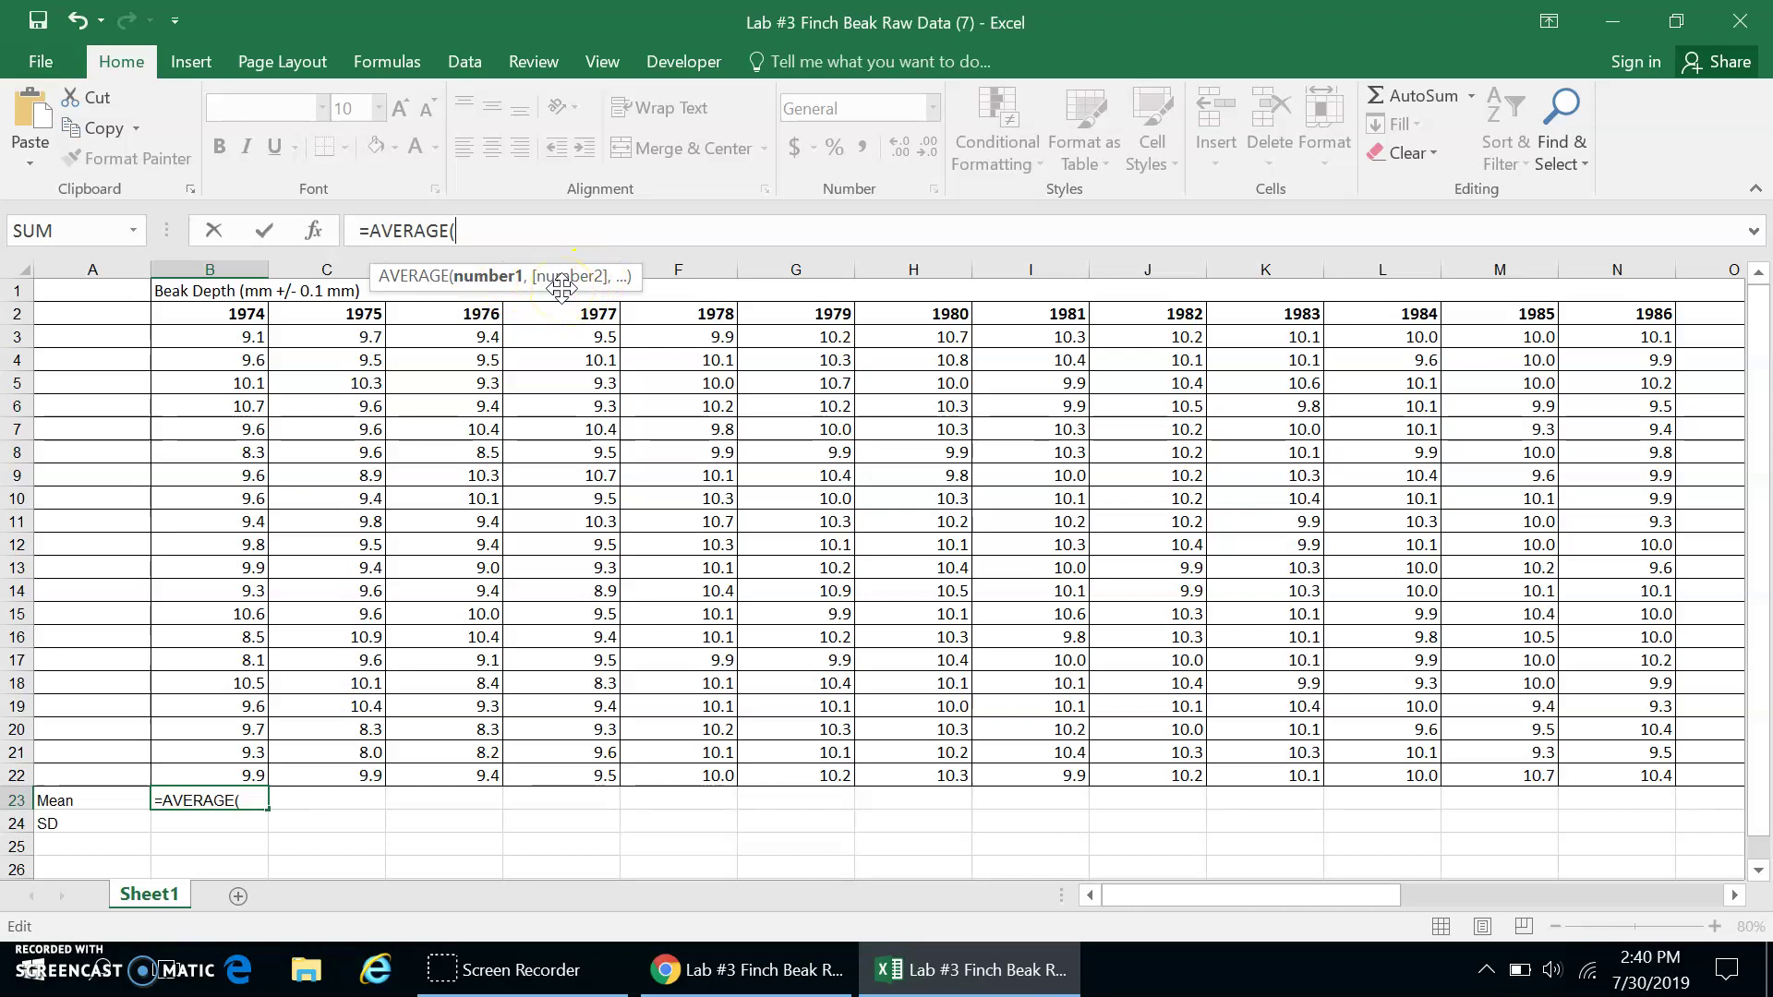
left_click_drag(190, 336, 207, 776)
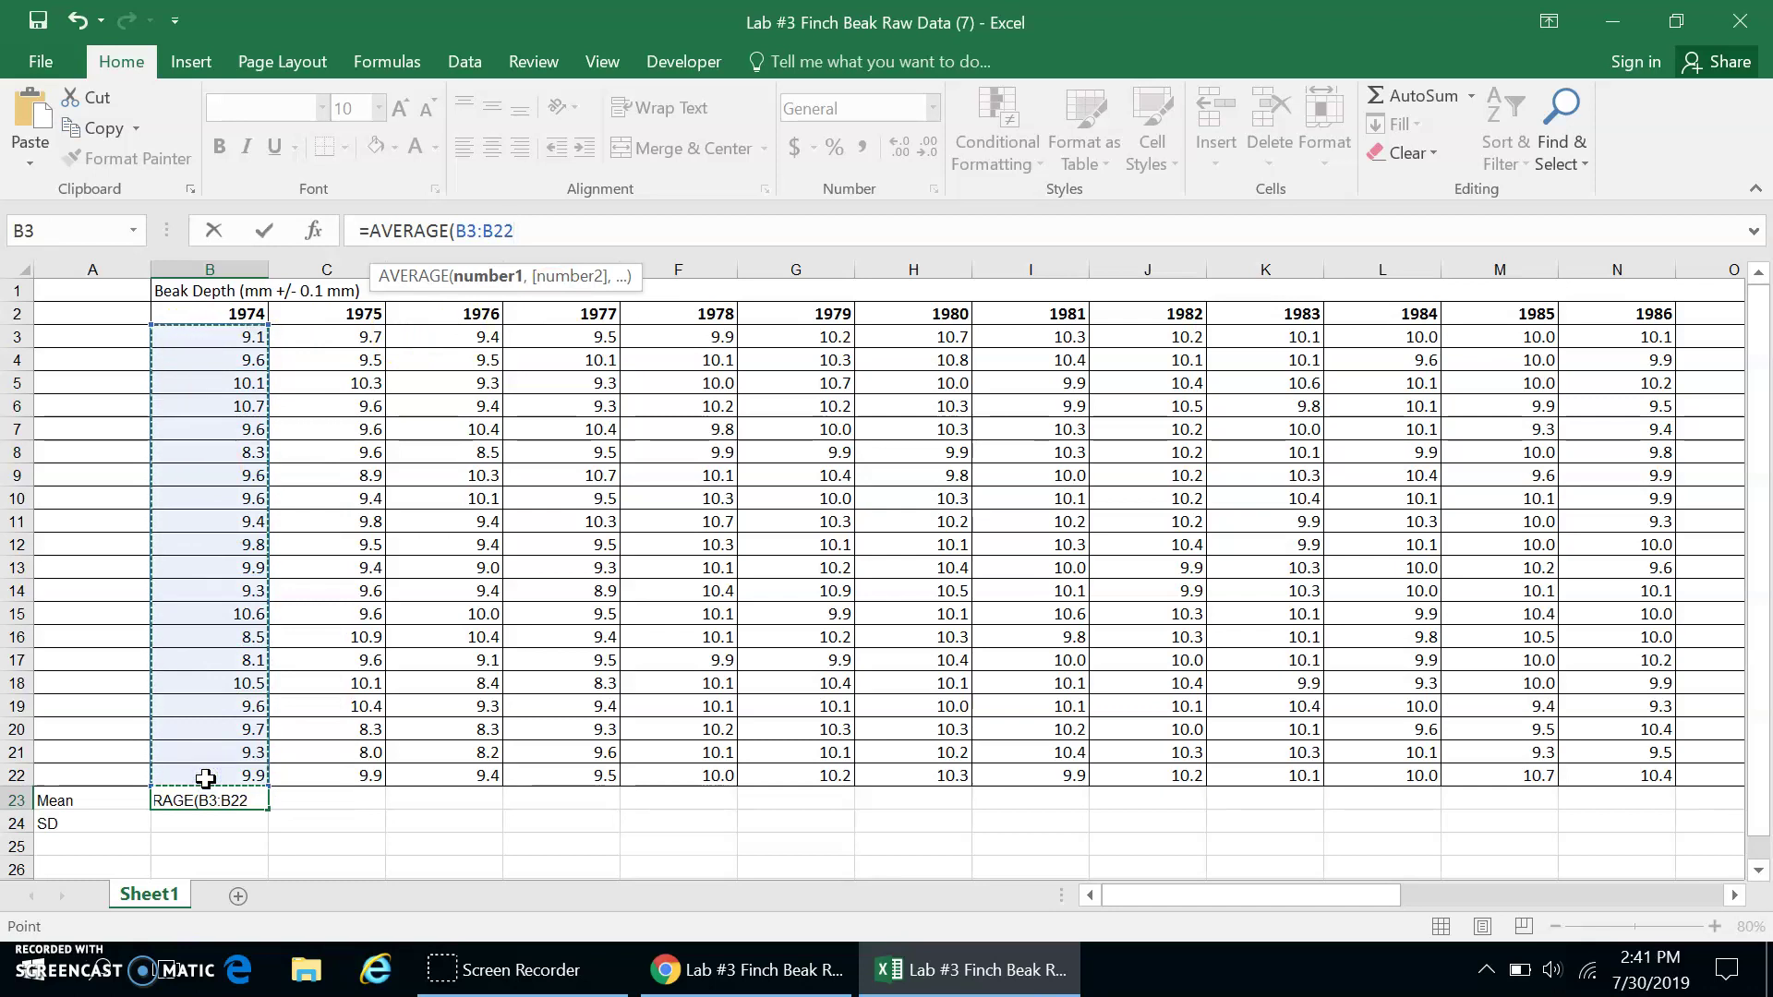
type(")")
key("Return")
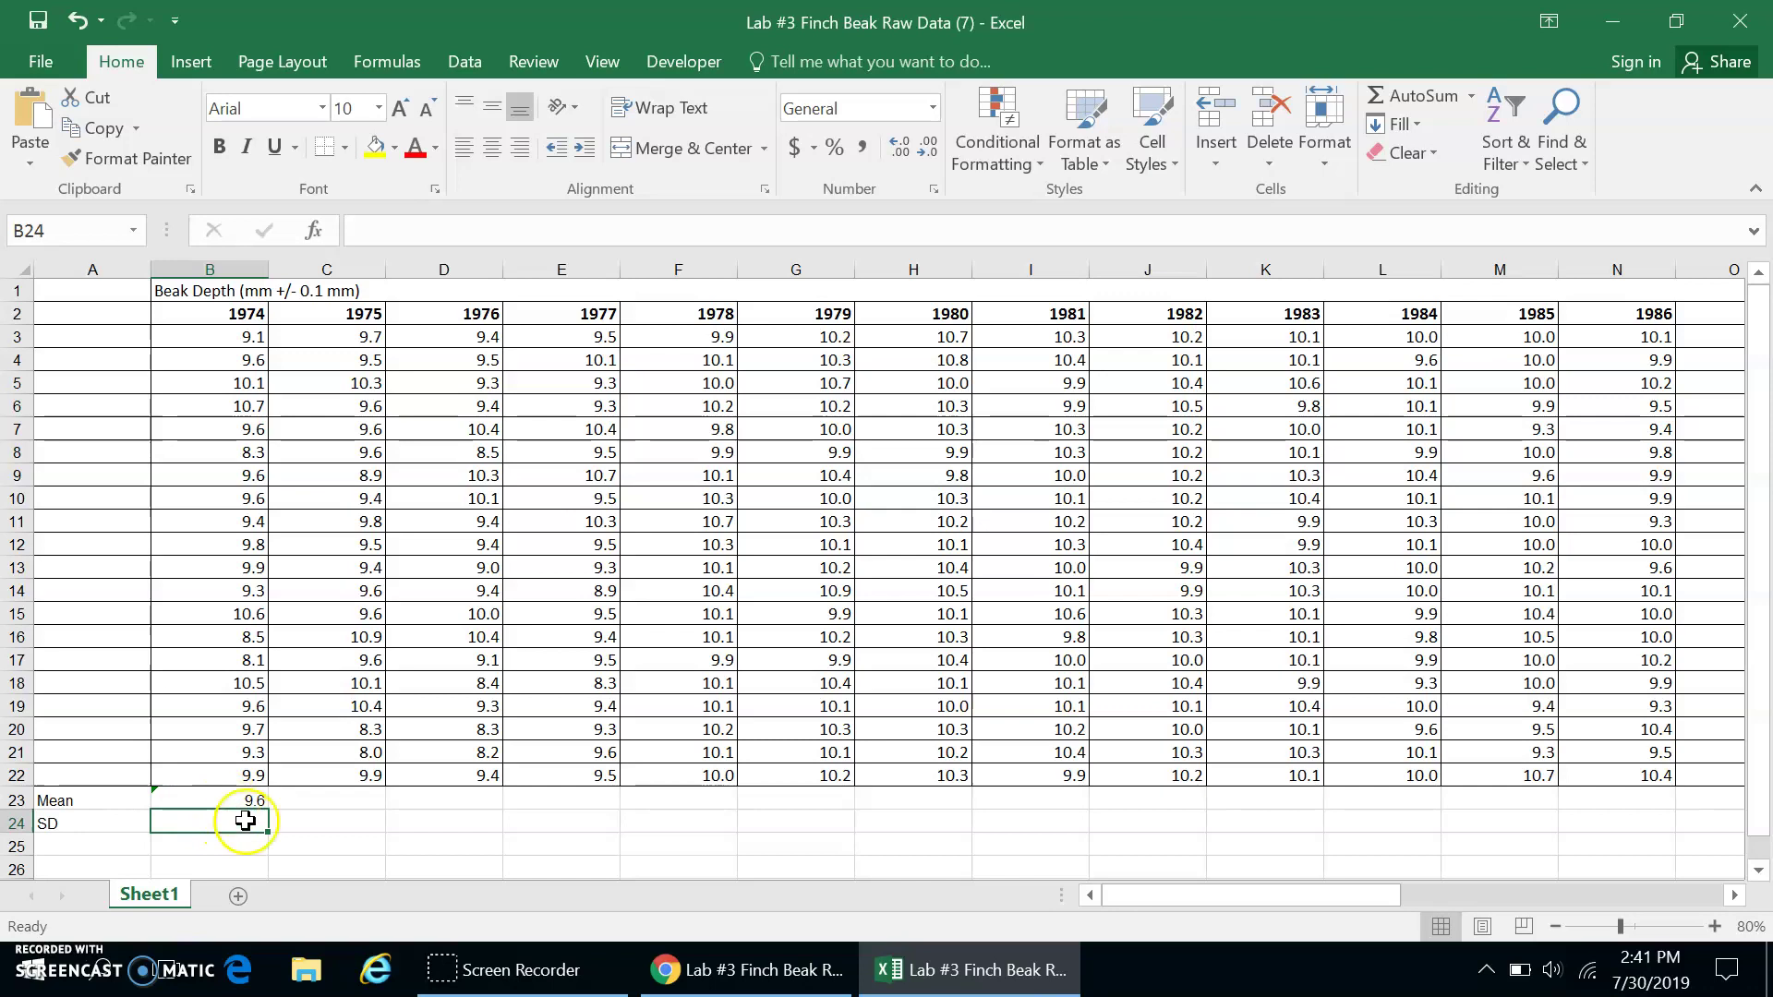
Step: Calculate the 1974 sample standard deviation in B24 with the formula =STDEV.S(B3:B22)
left_click(430, 233)
type("=S")
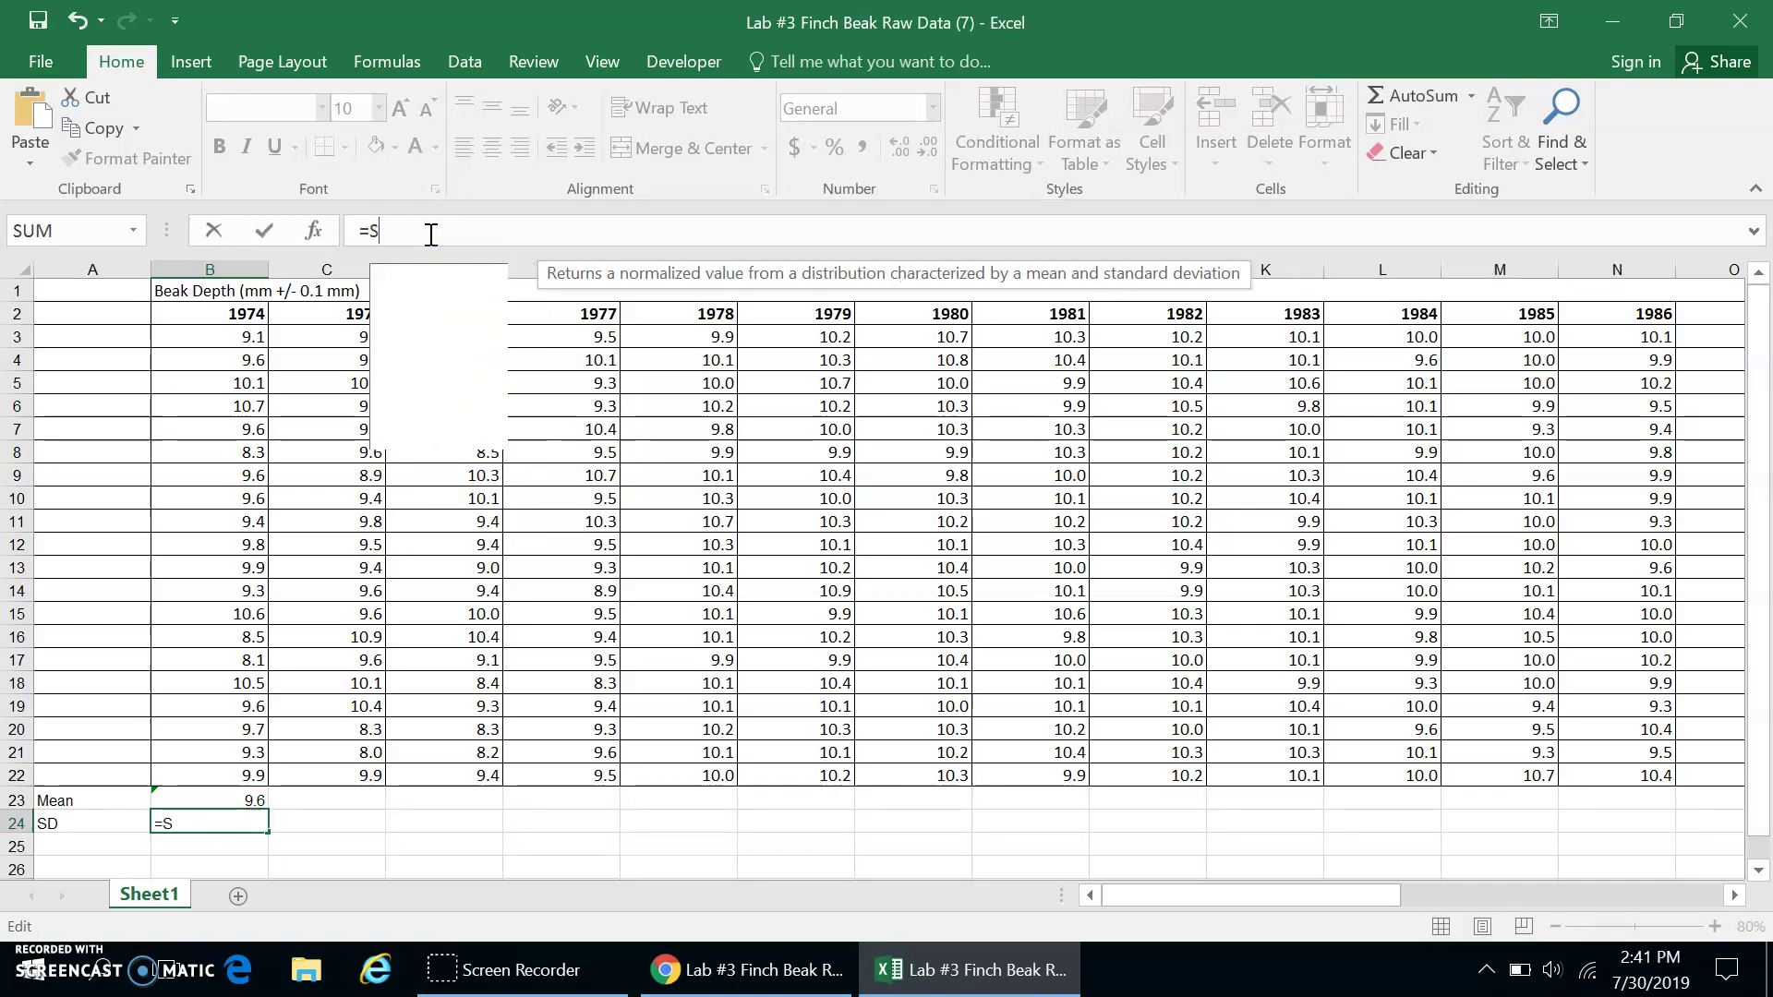
type("TDEV.")
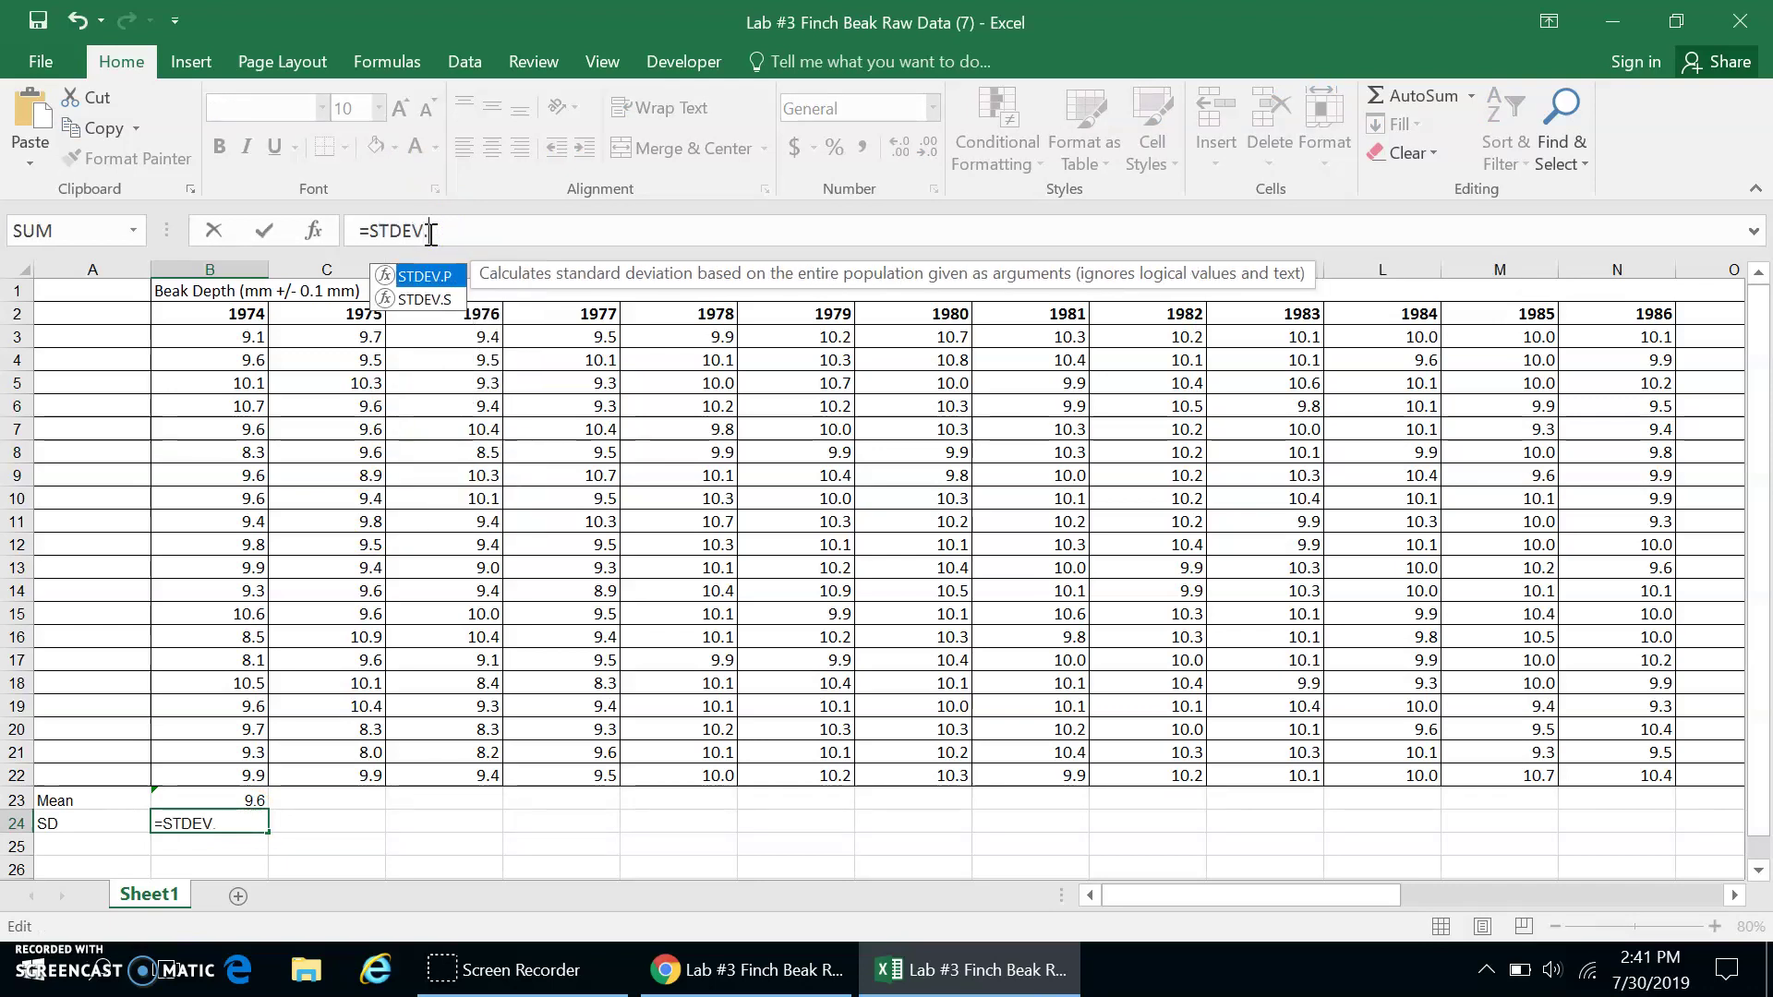
type("S(")
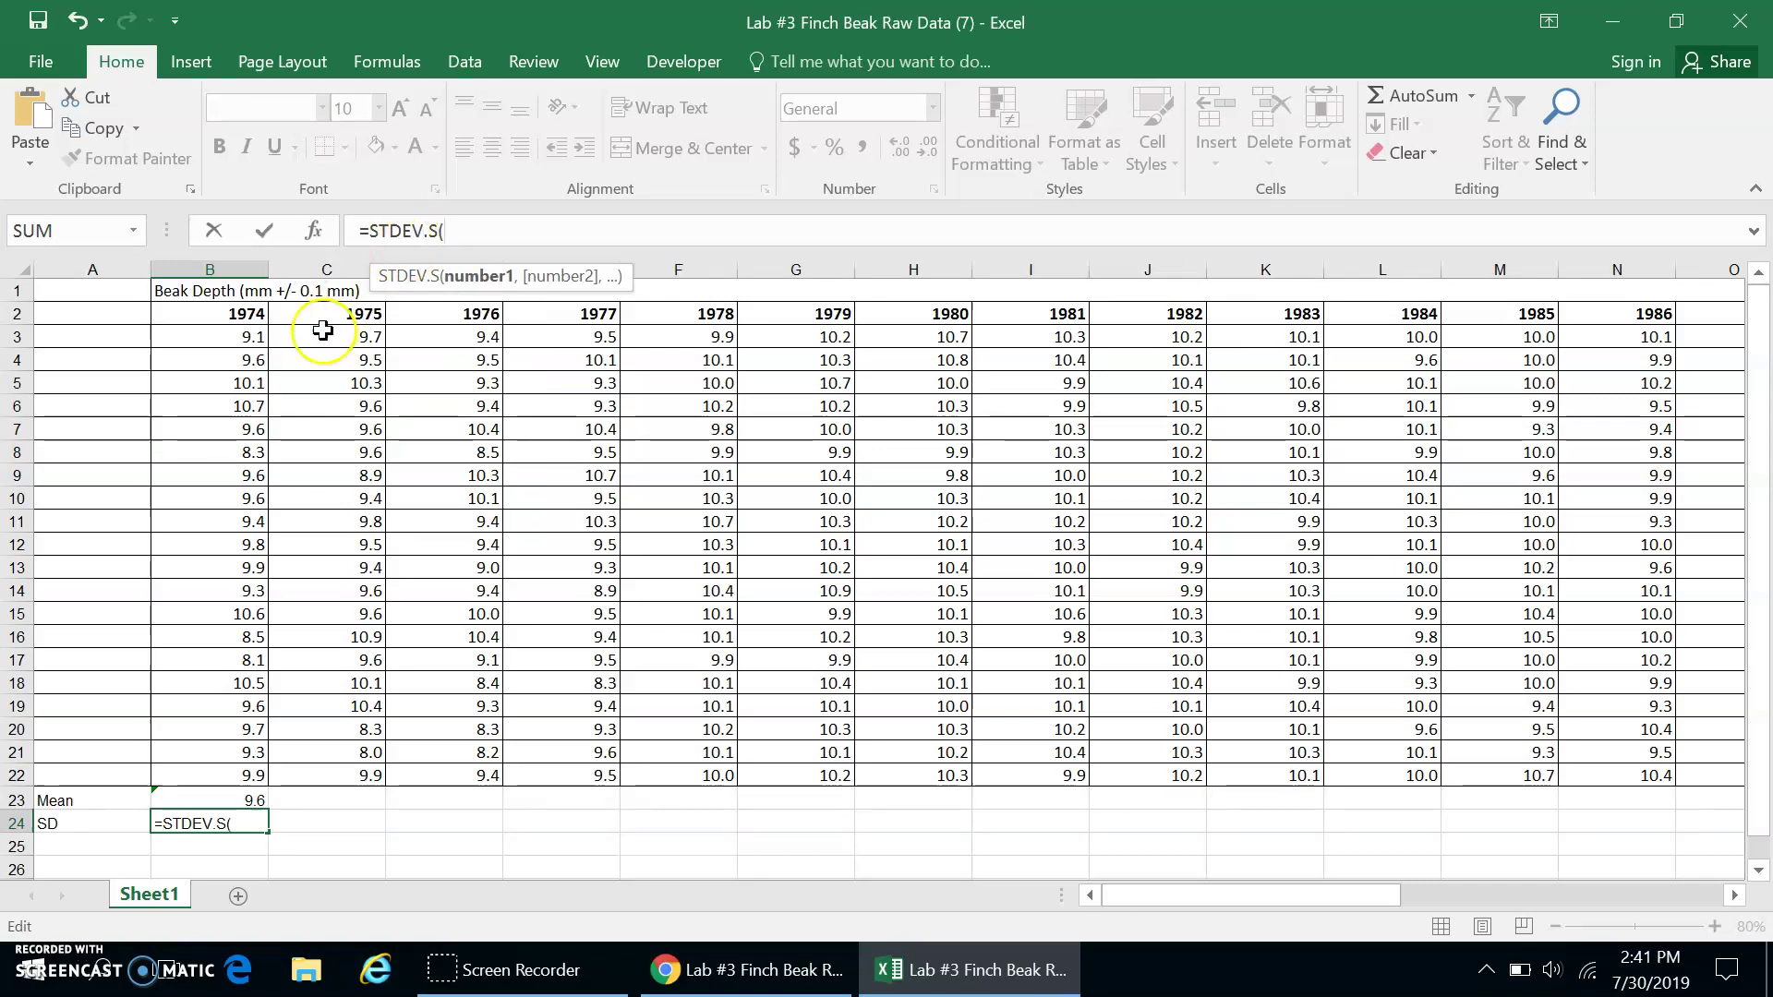
left_click(218, 336)
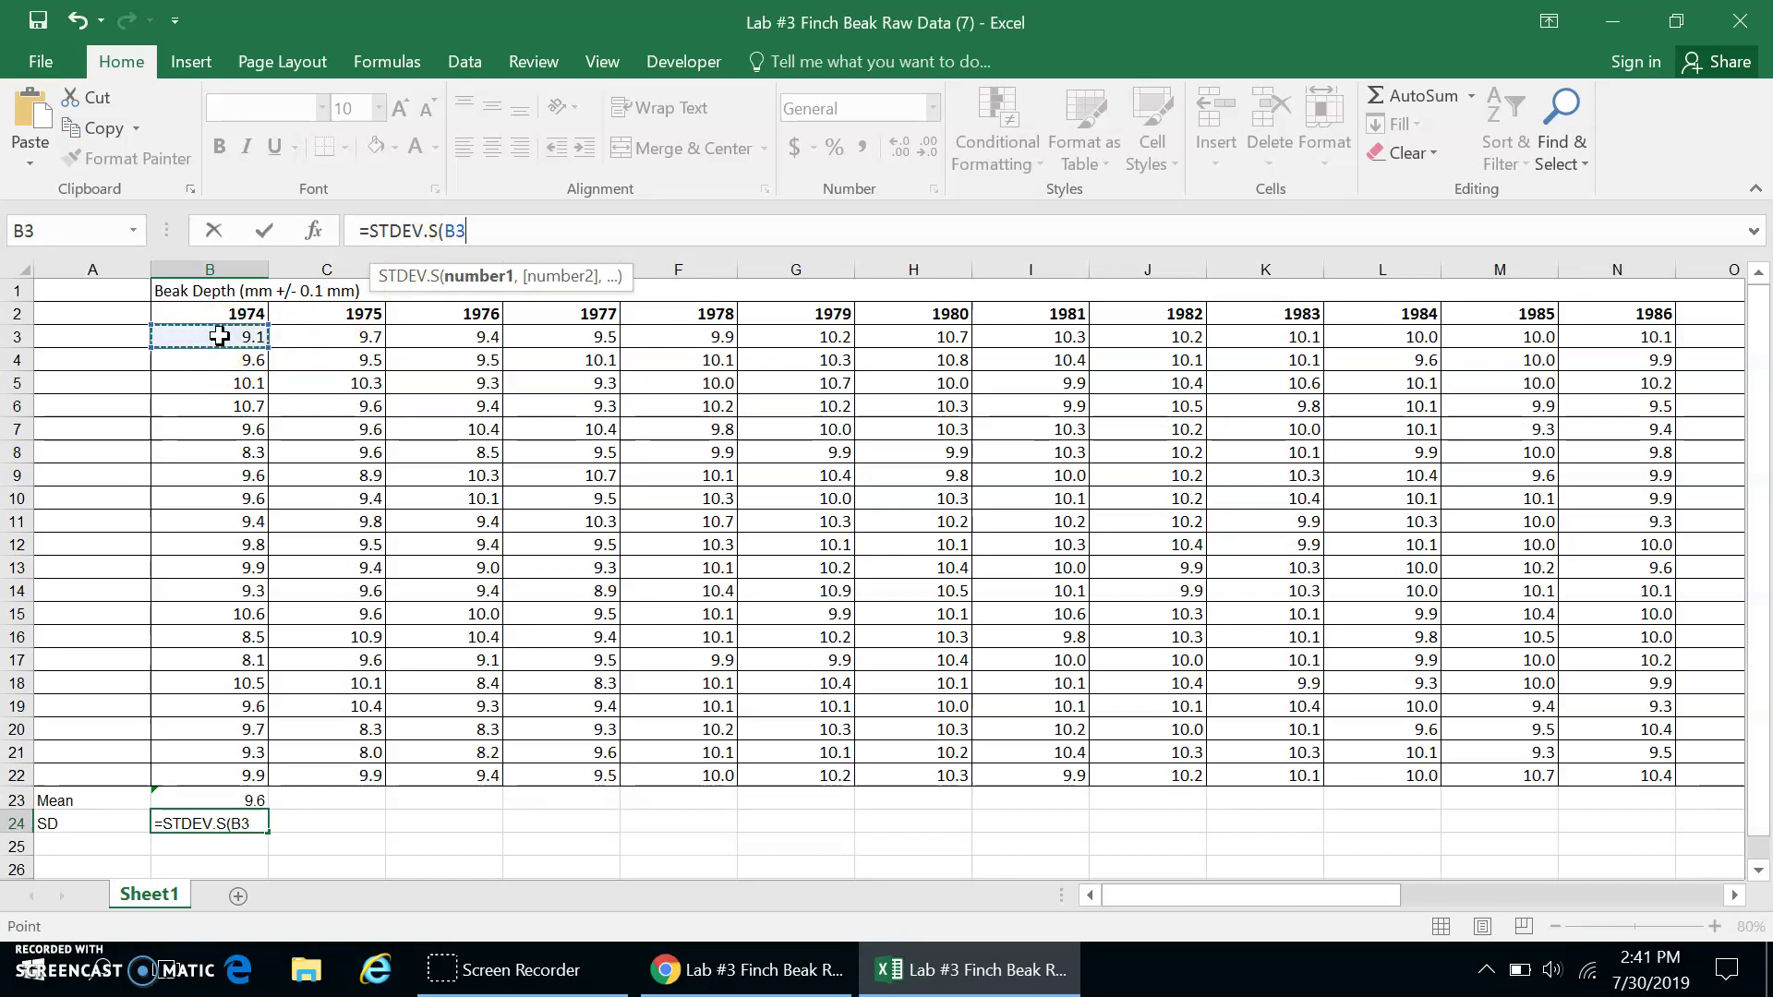
left_click(232, 769, "shift")
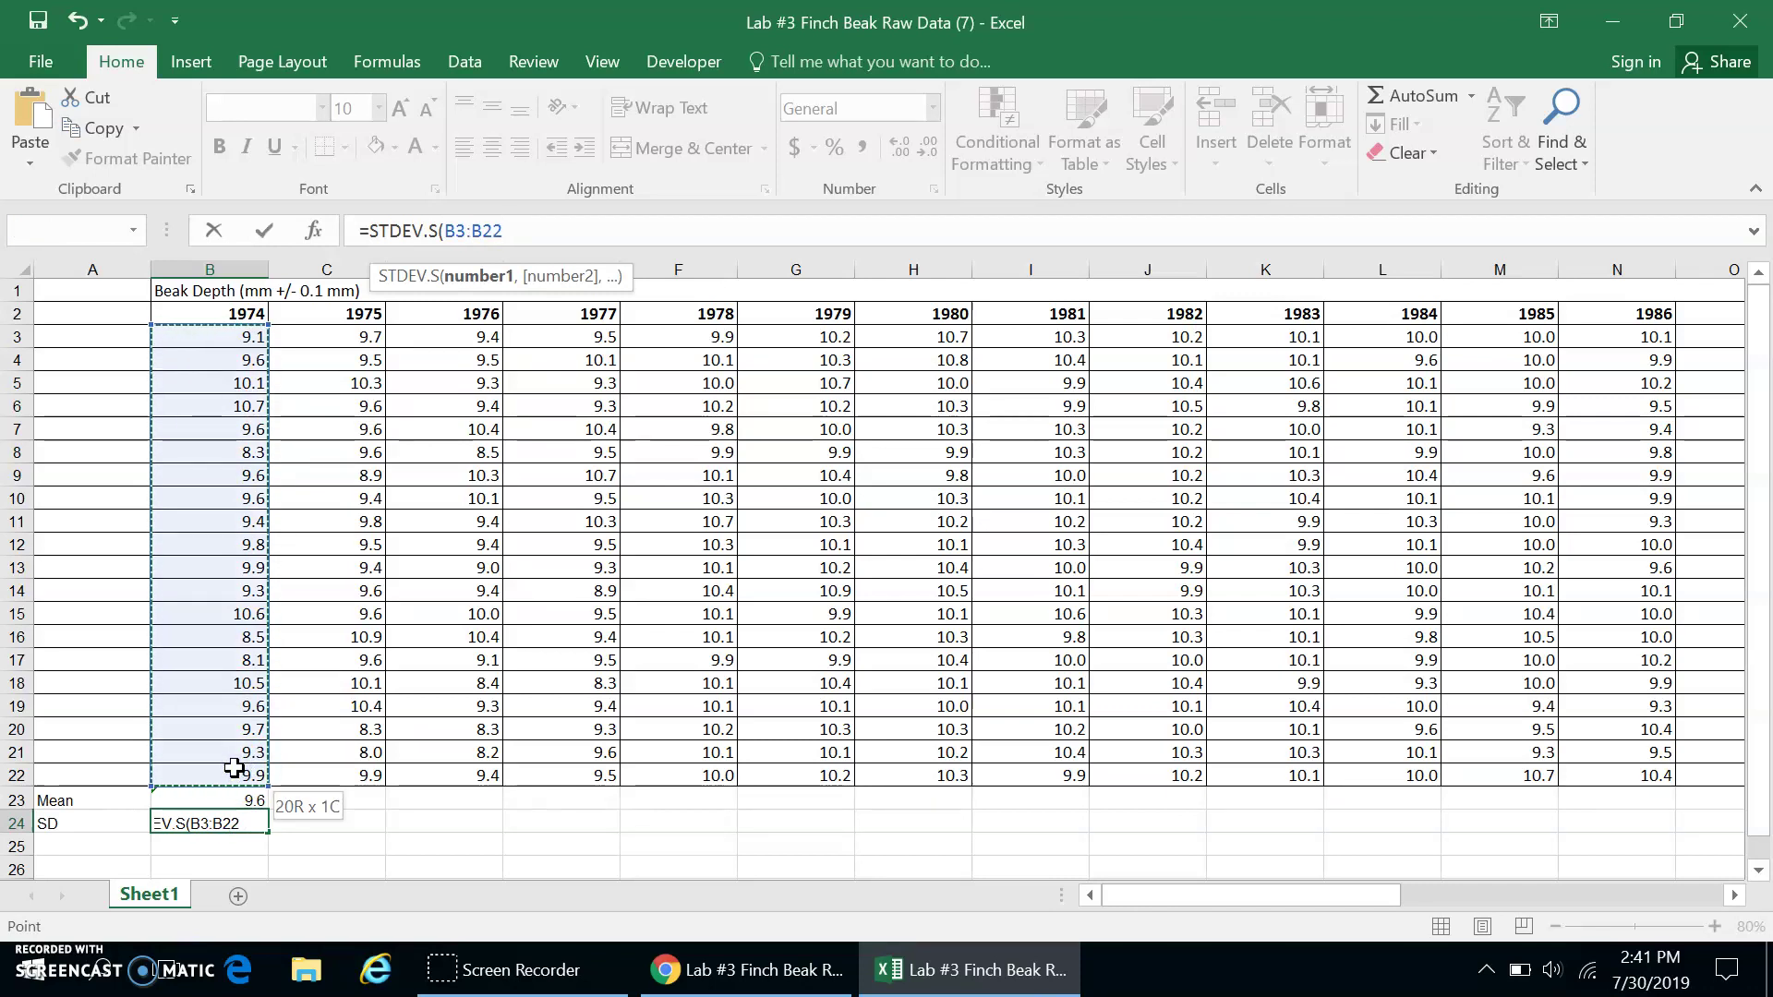
type(")")
key("Return")
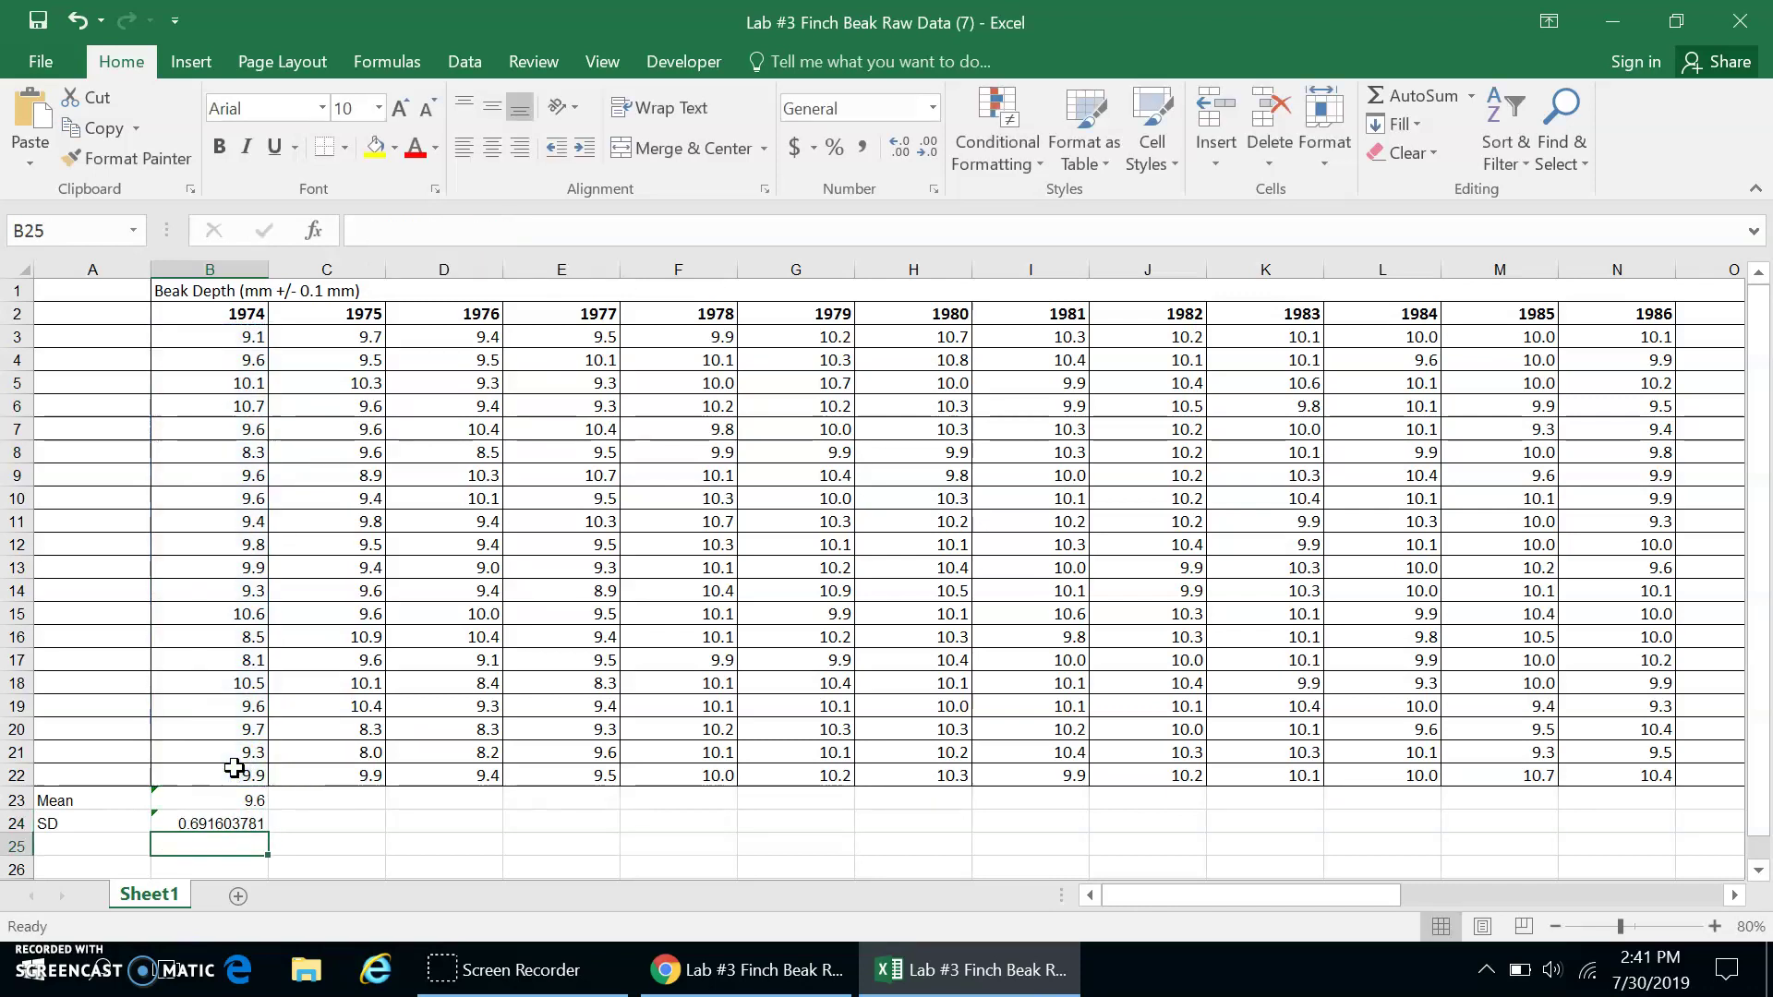
Step: Reduce the standard deviation in B24 to four decimal places
left_click(248, 818)
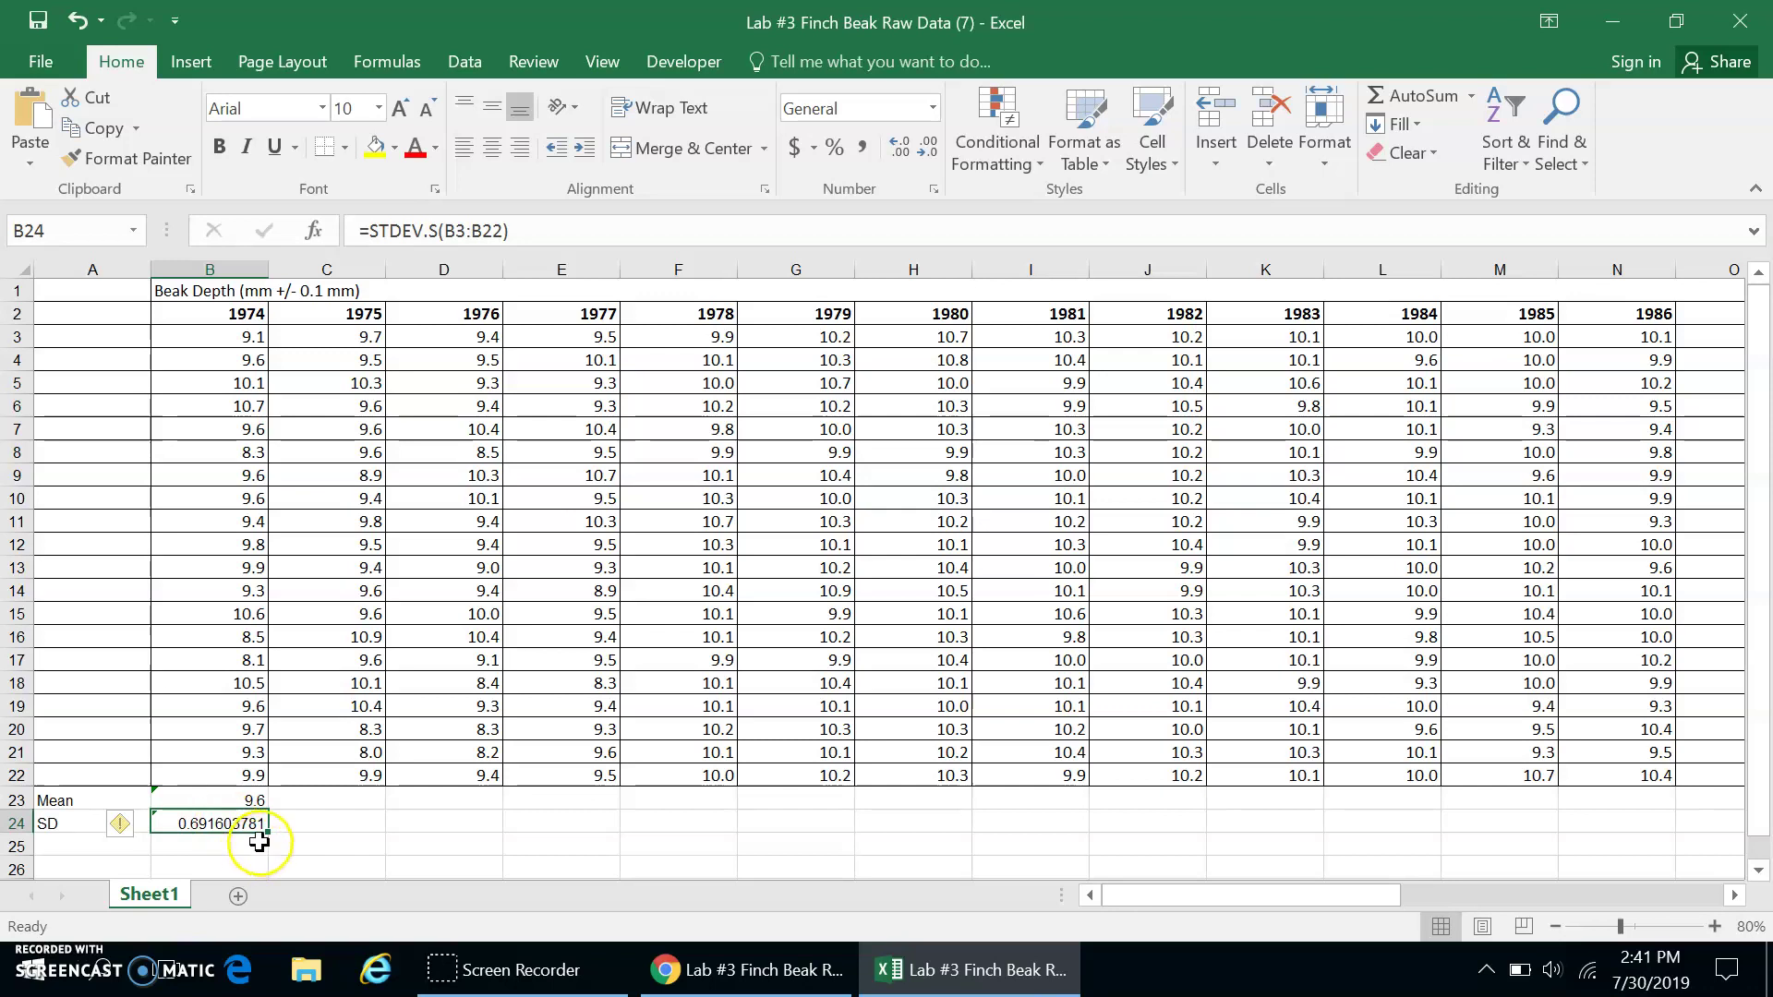
left_click(937, 158)
left_click(937, 159)
left_click(937, 159)
left_click(935, 153)
left_click(936, 153)
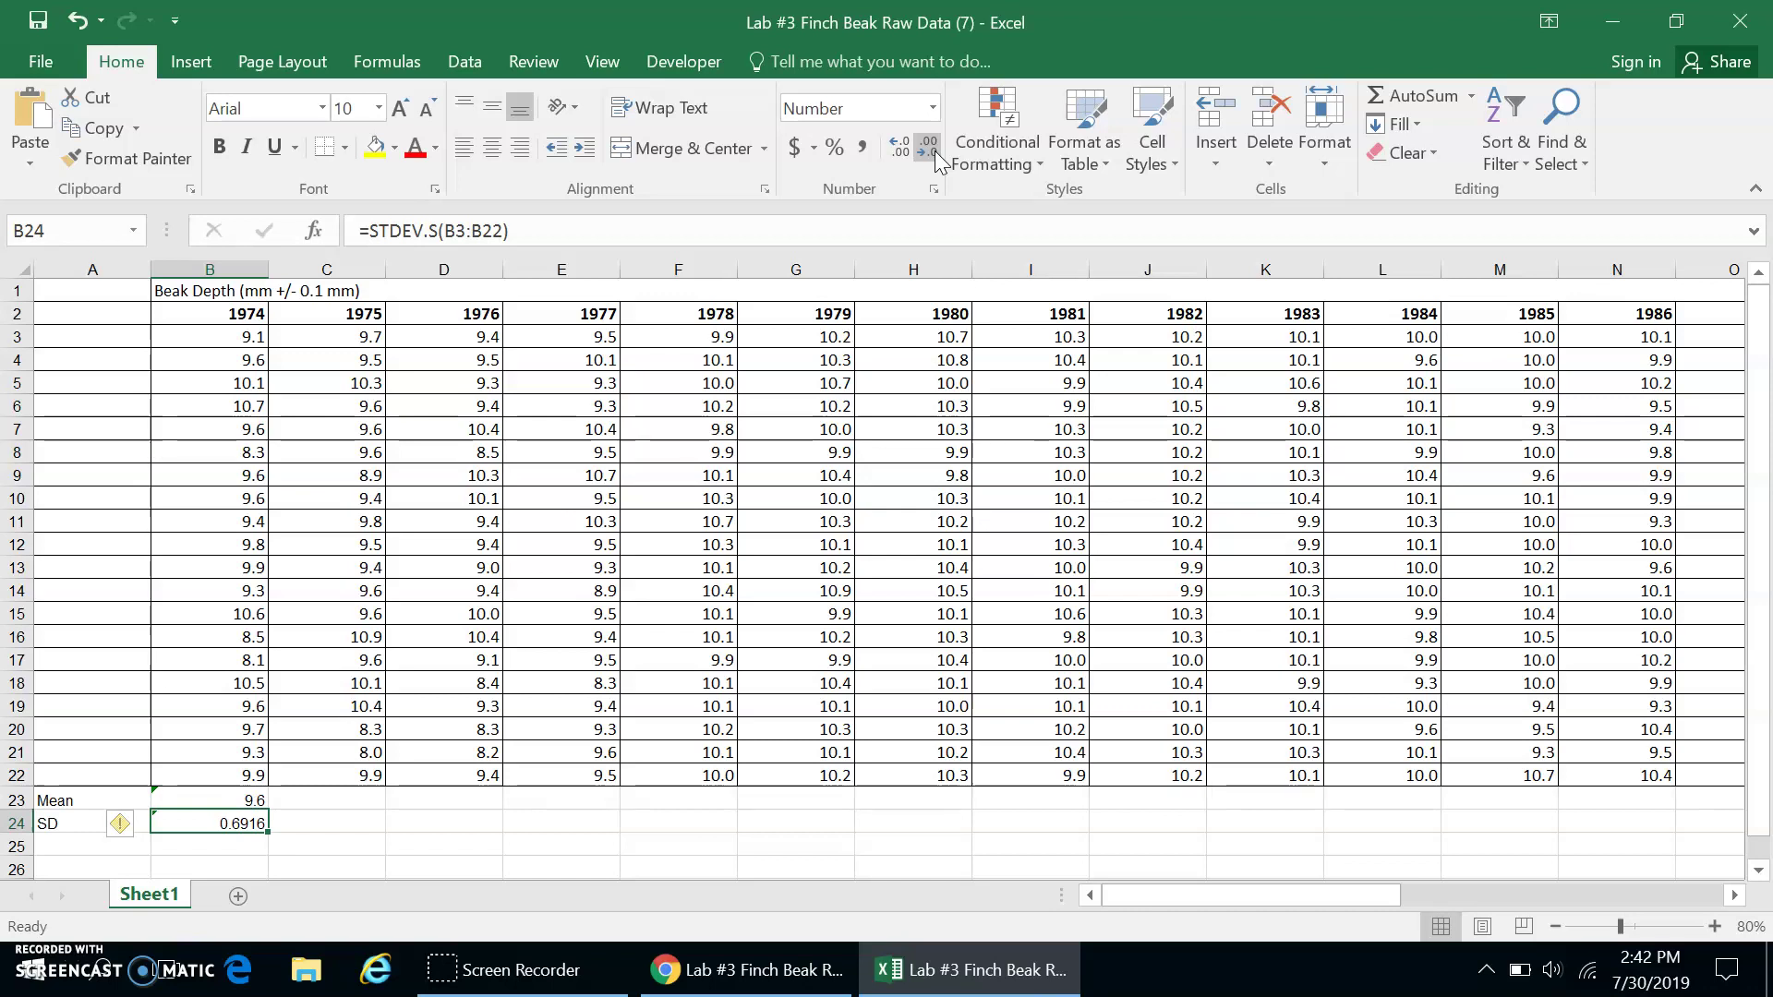
Step: Fill the mean formula from B23 across to E23 for the years 1975 to 1977, and reselect B23
left_click(322, 798)
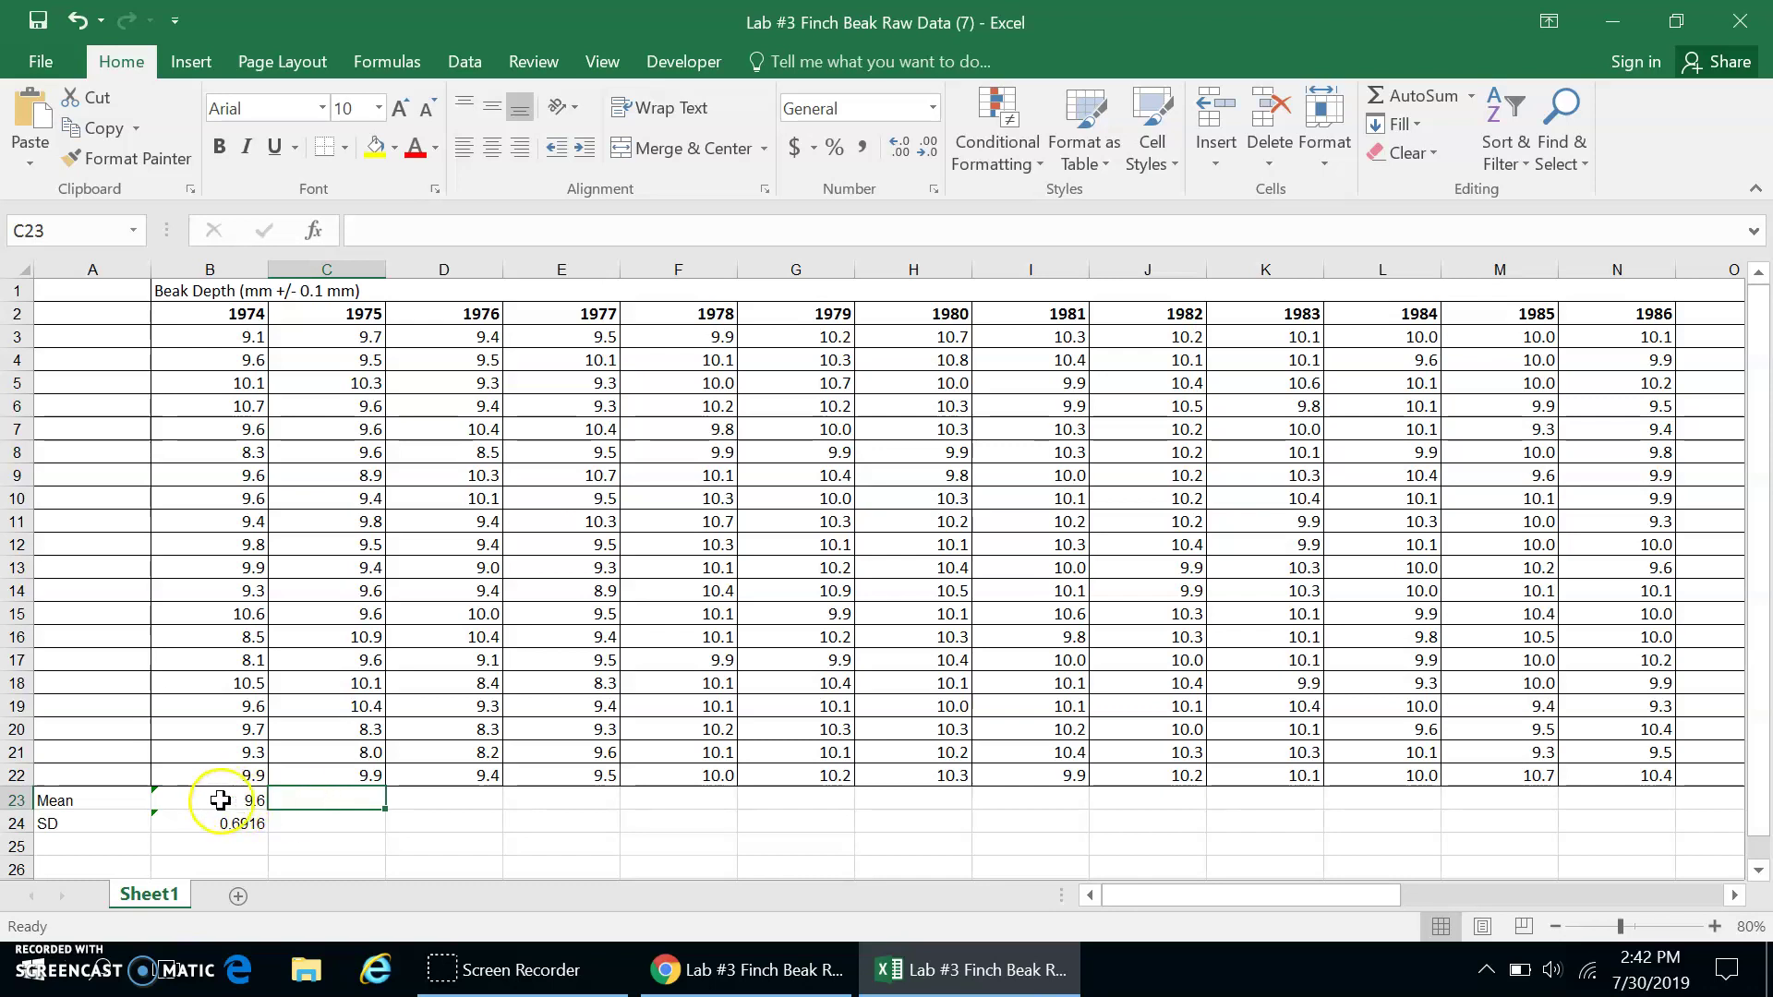
left_click(221, 800)
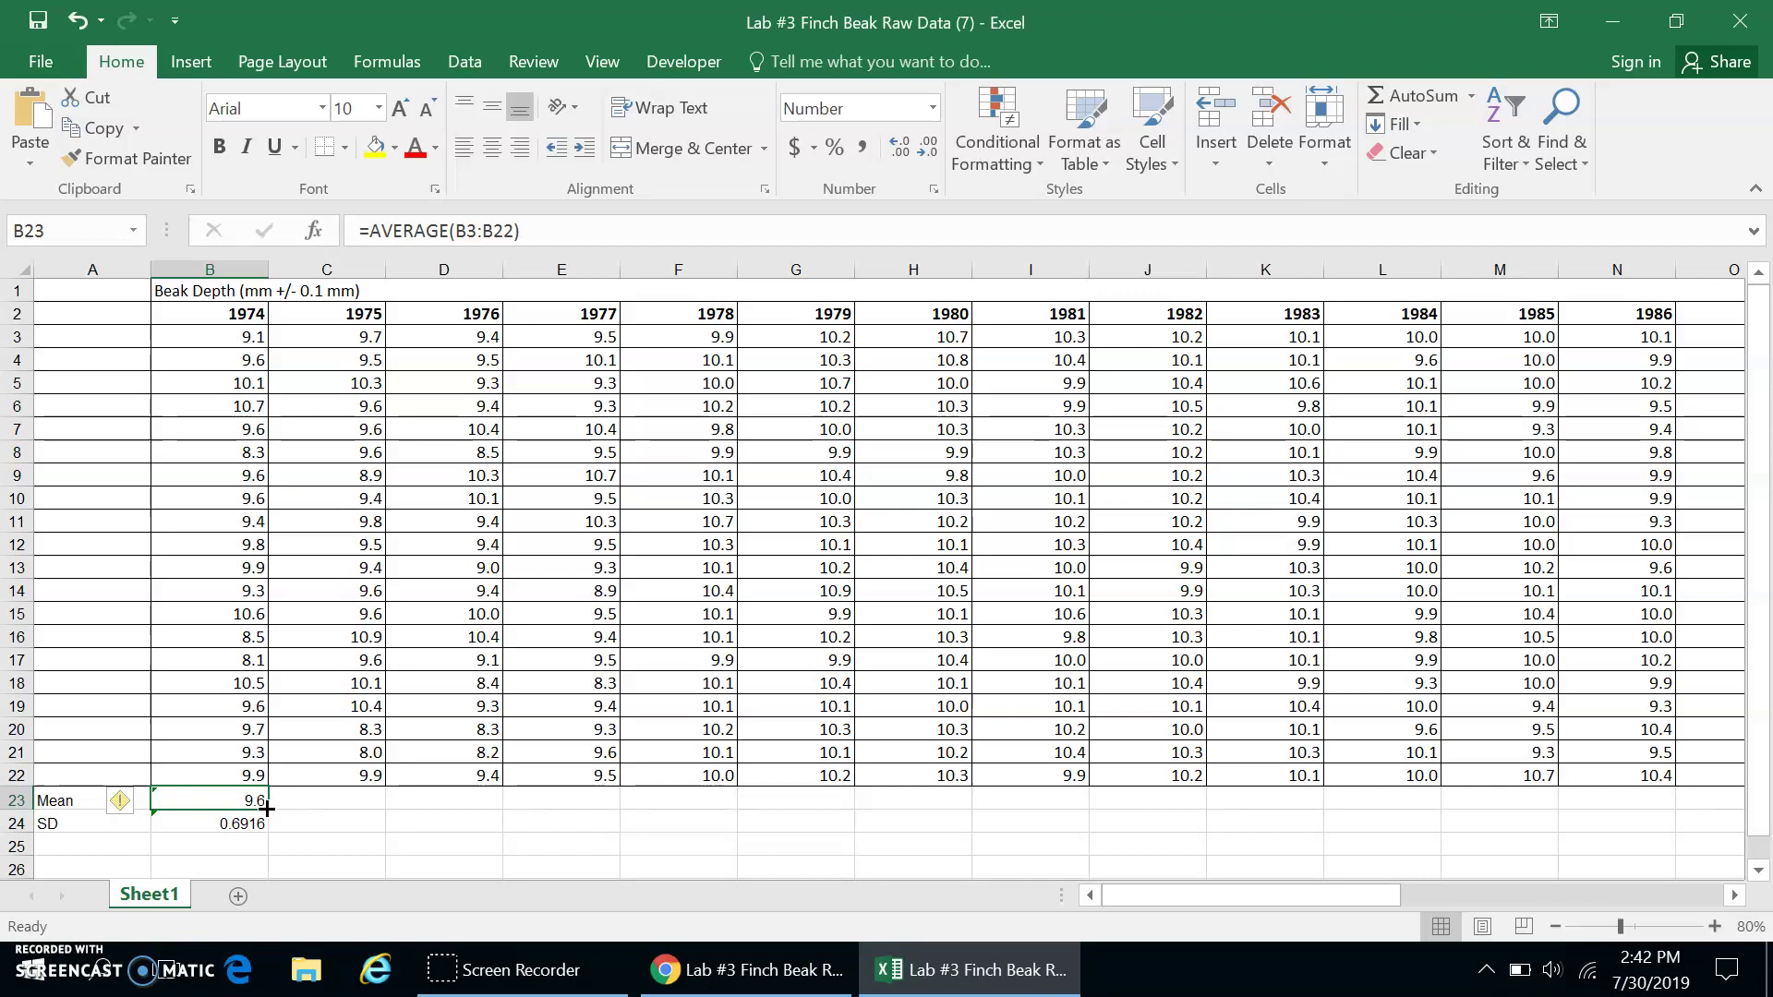
left_click_drag(266, 808, 586, 803)
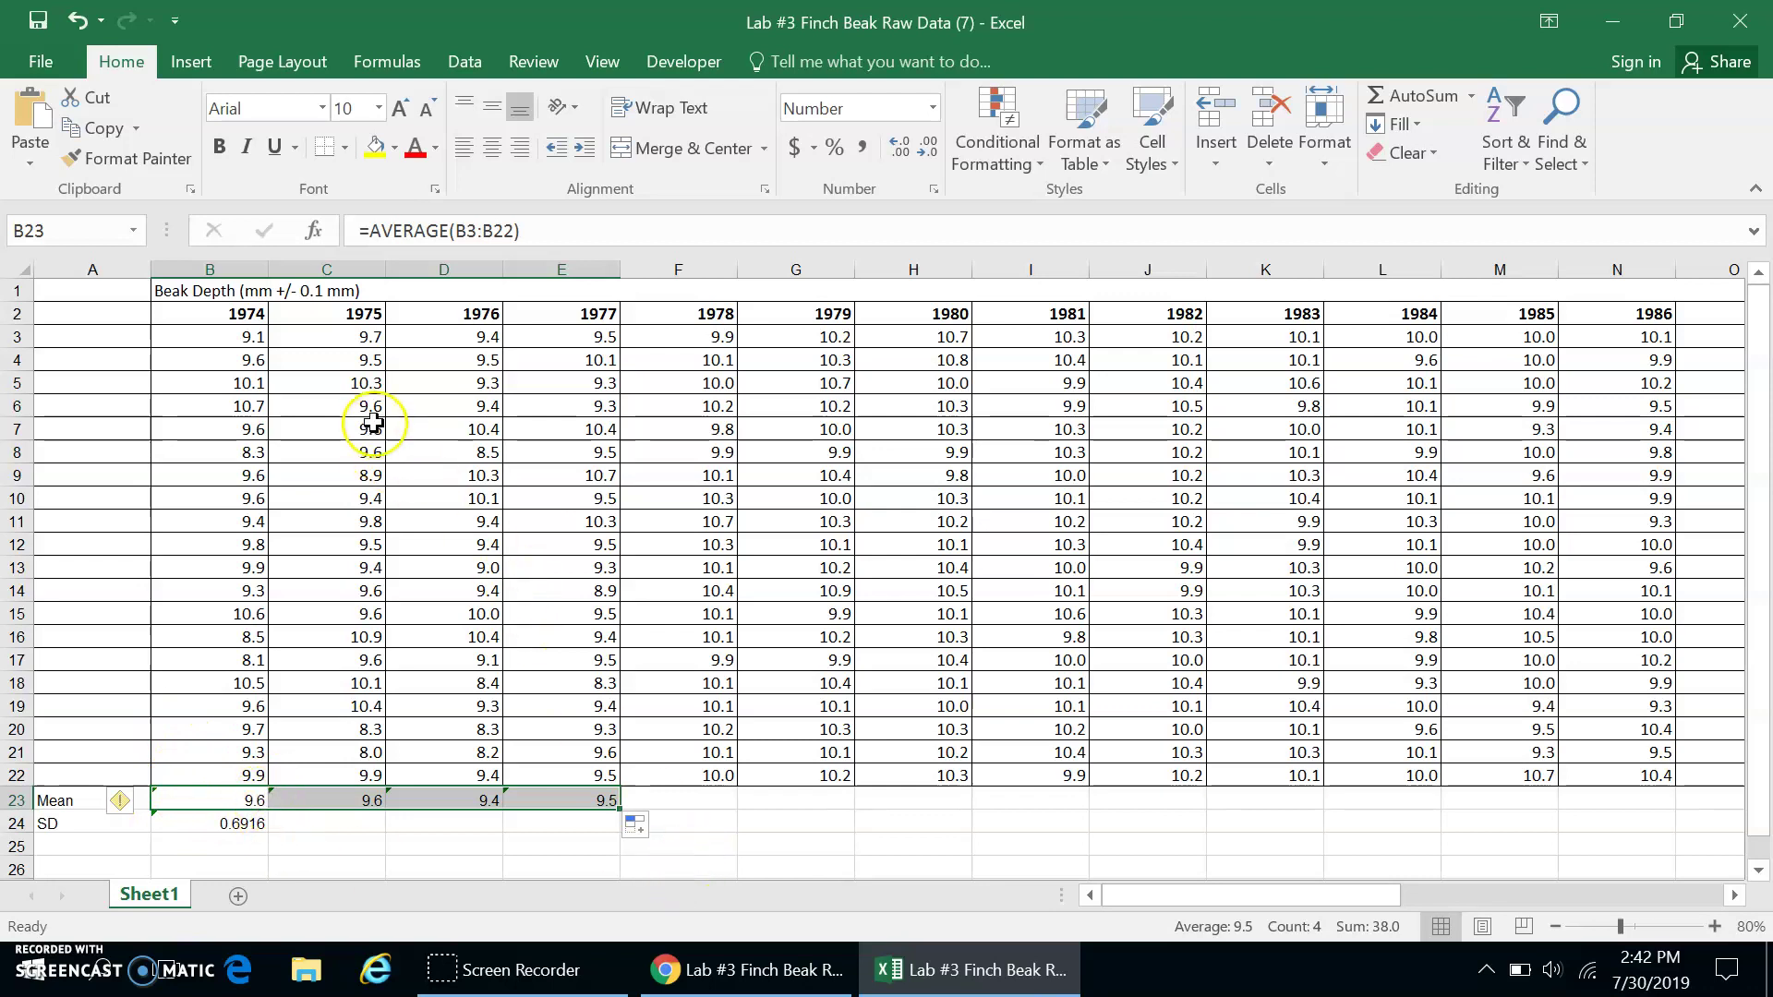
left_click(203, 793)
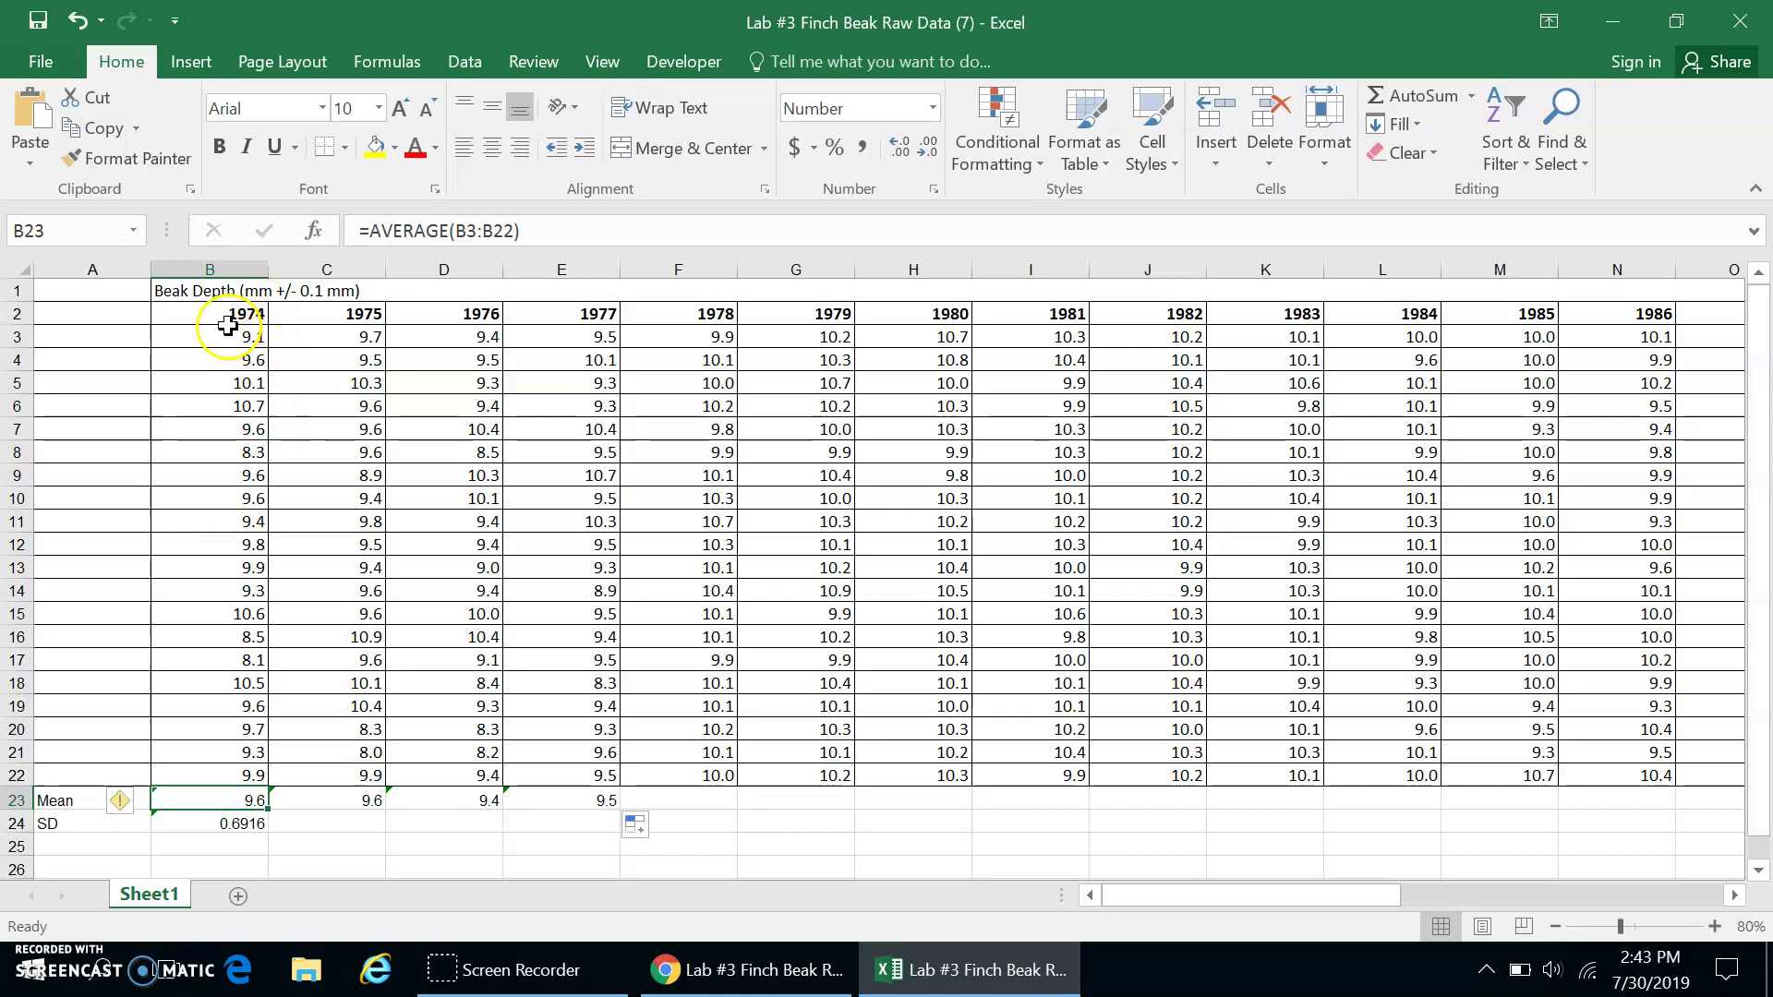
Step: Check the copied mean formulas in C23 and D23, and fill the mean from E23 across to AB23 for the years 1978 to 2000
left_click(331, 800)
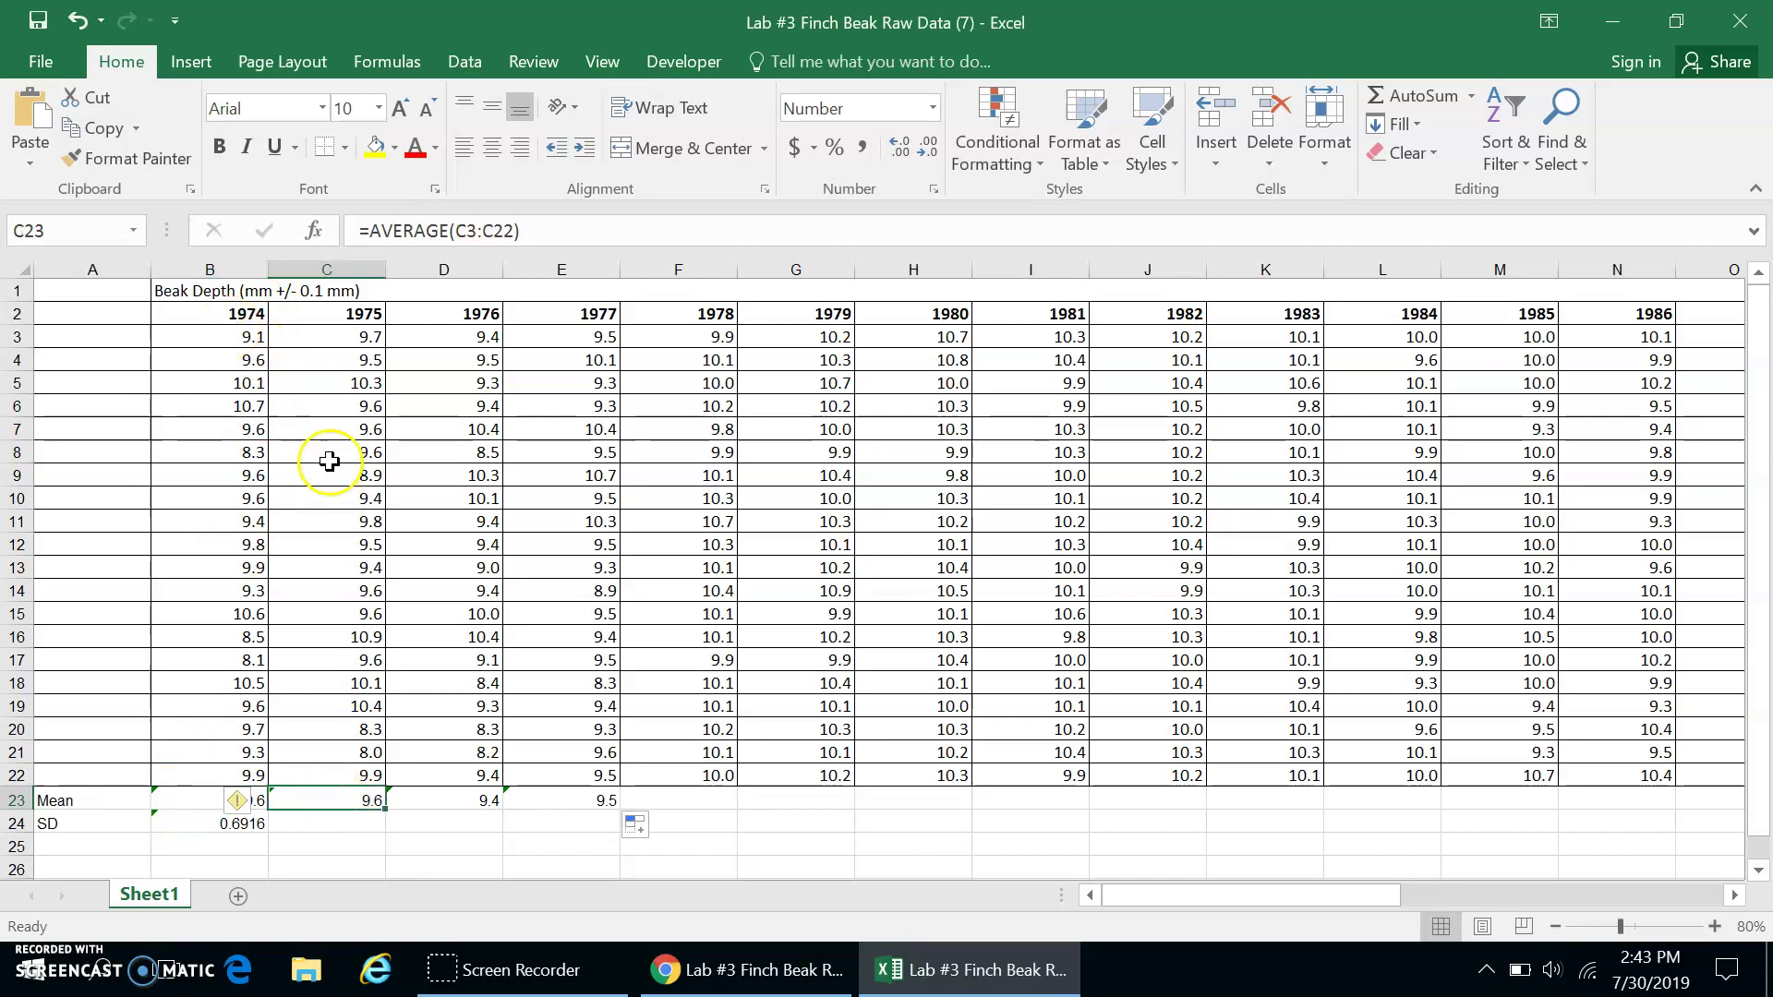
left_click(446, 803)
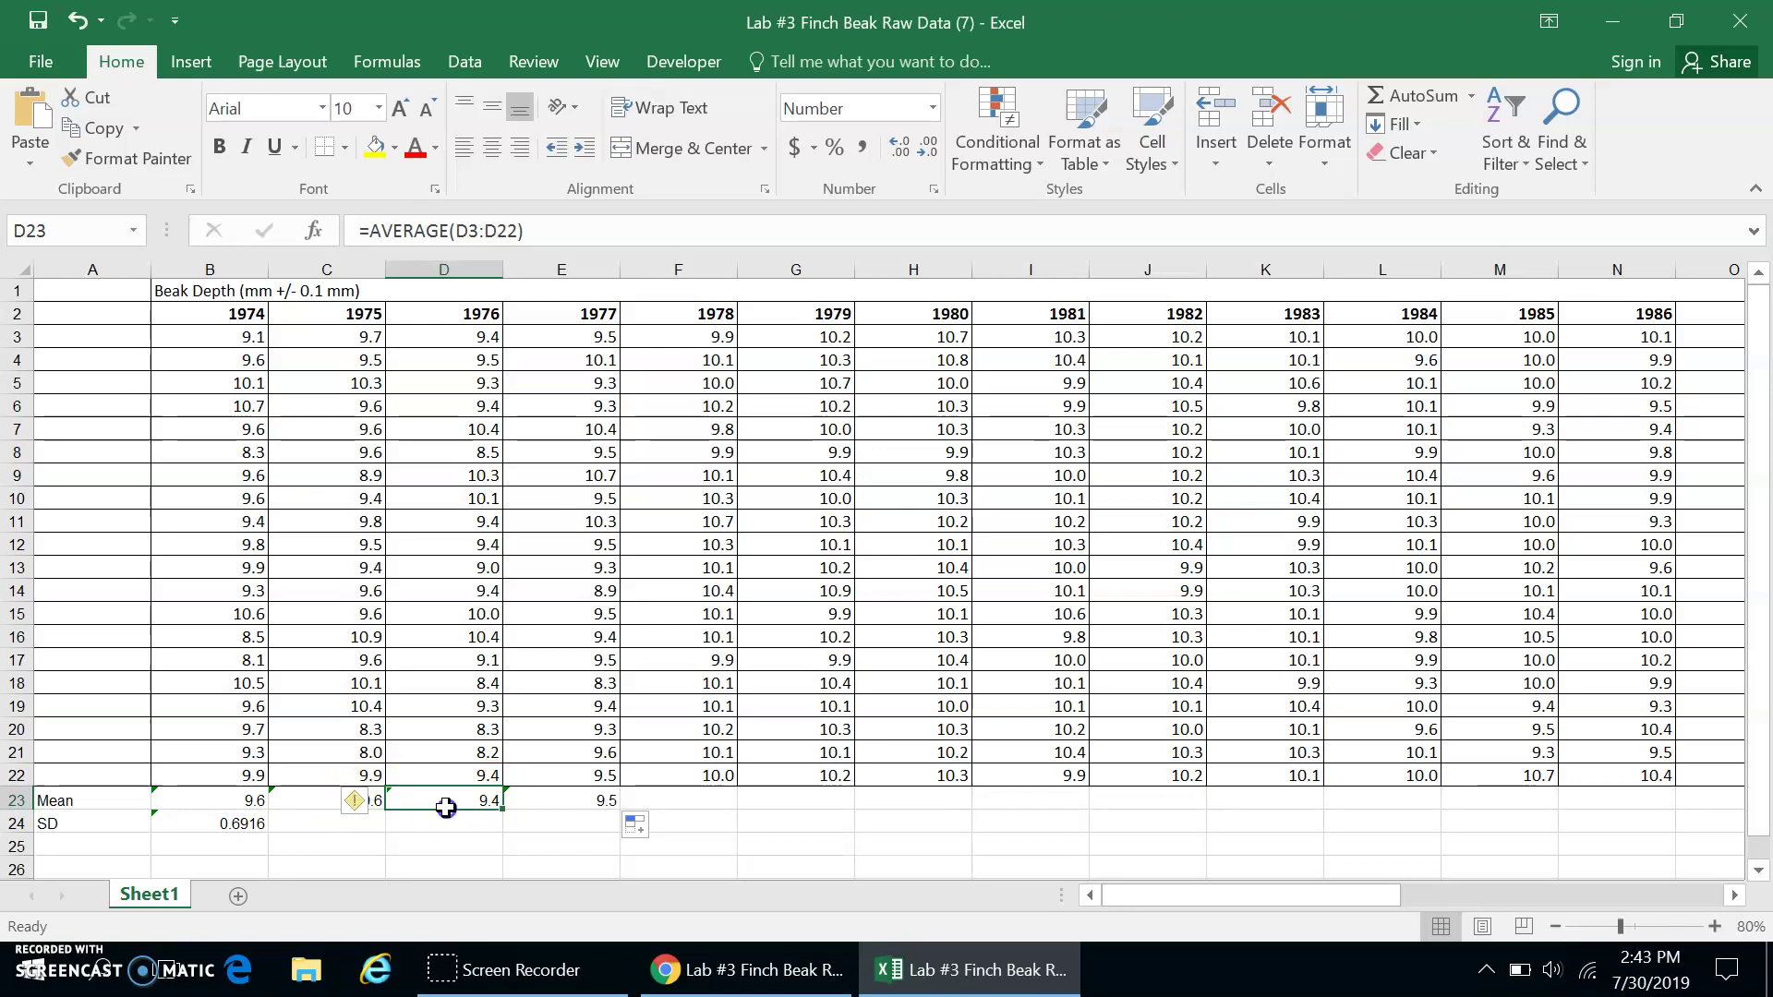
left_click(1558, 928)
left_click(1558, 928)
left_click(1558, 928)
left_click(1559, 928)
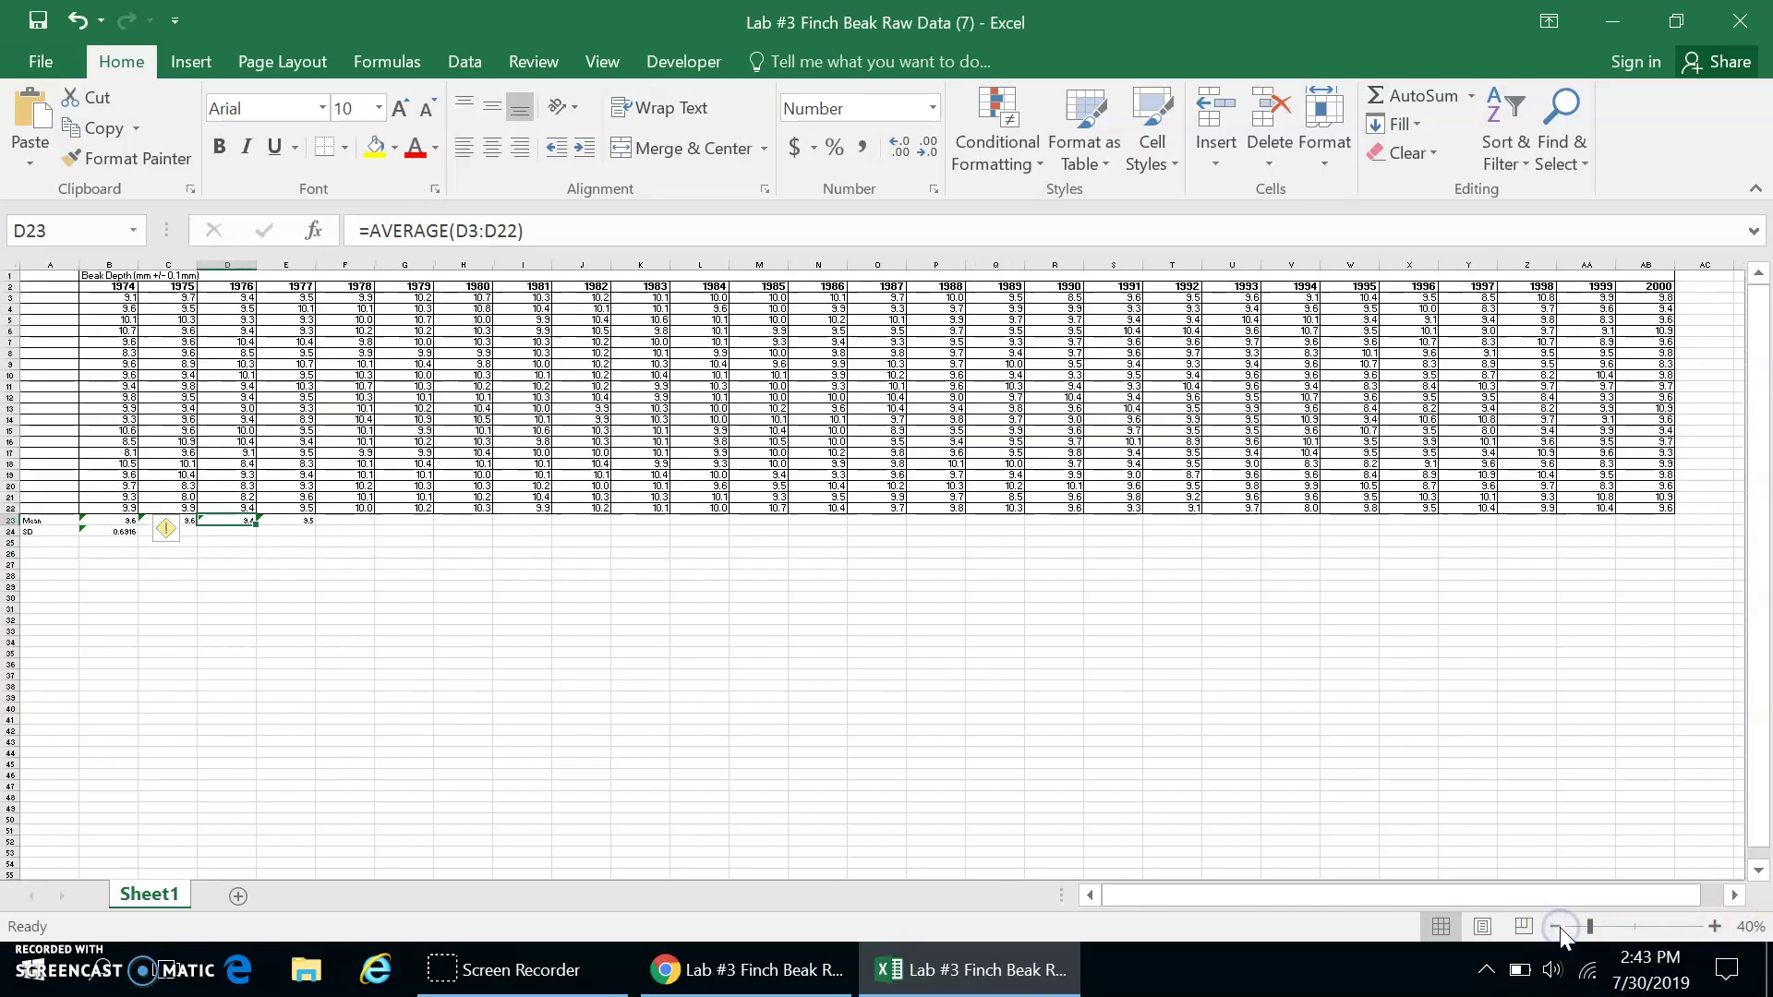
left_click(268, 520)
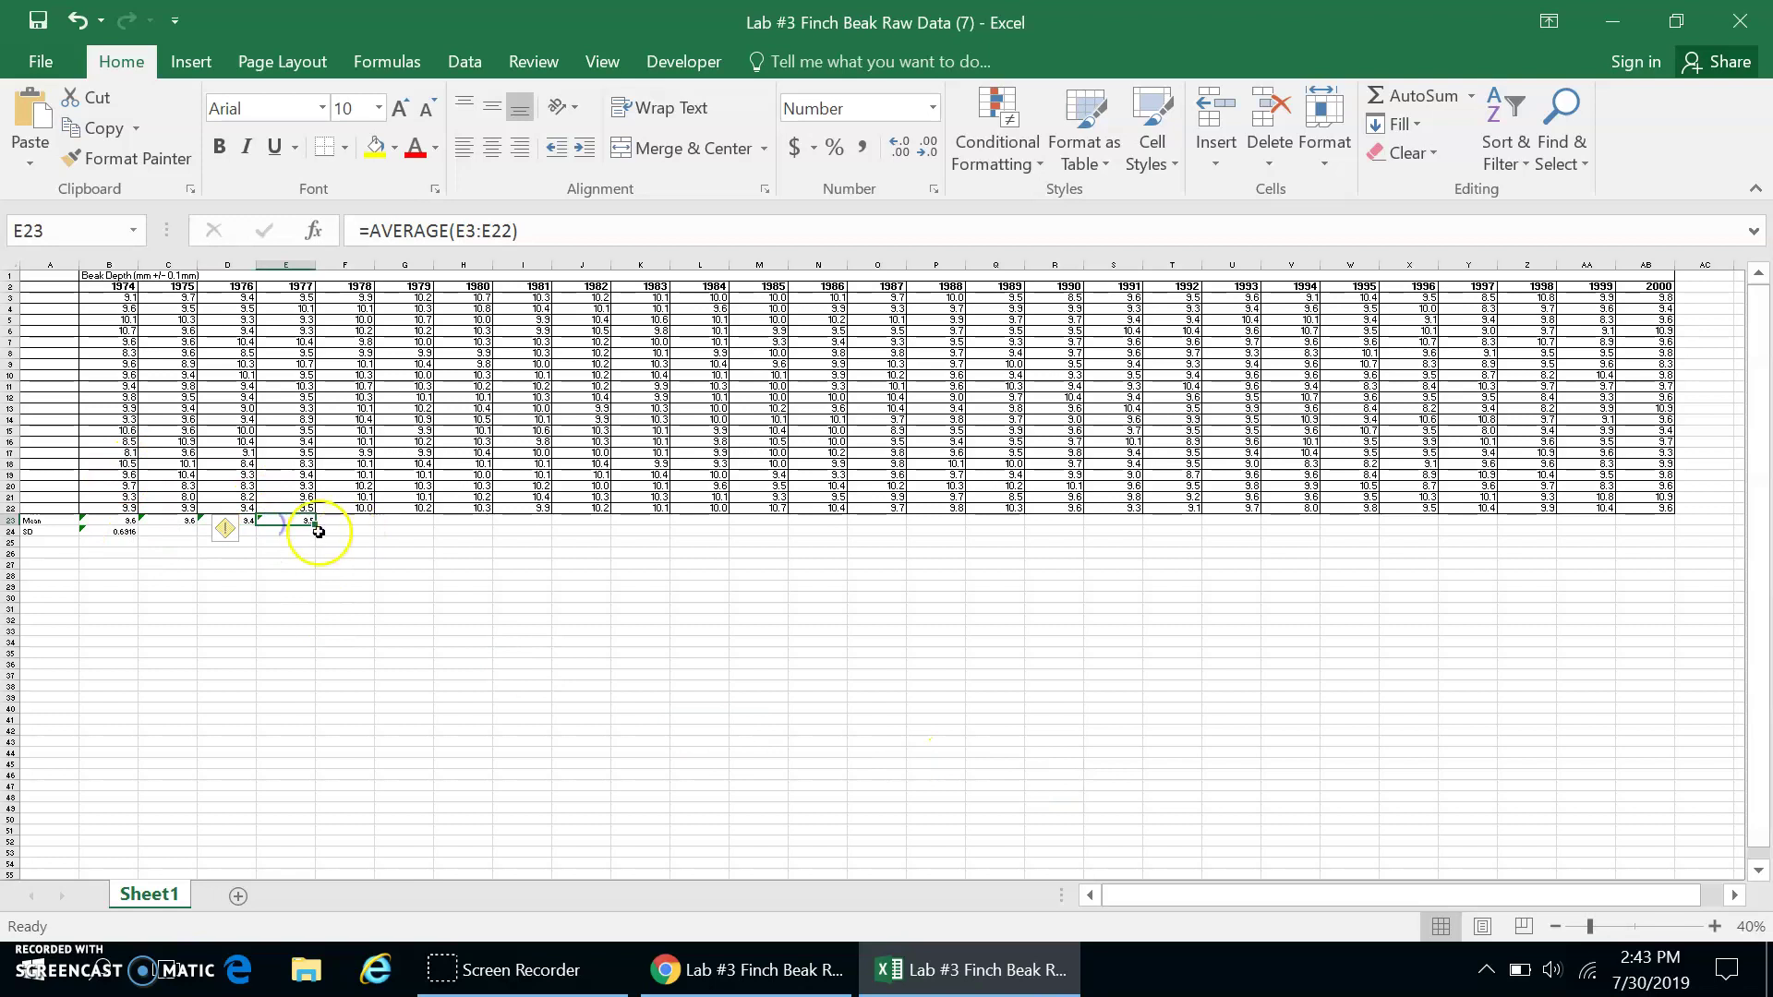
left_click_drag(320, 525, 1654, 520)
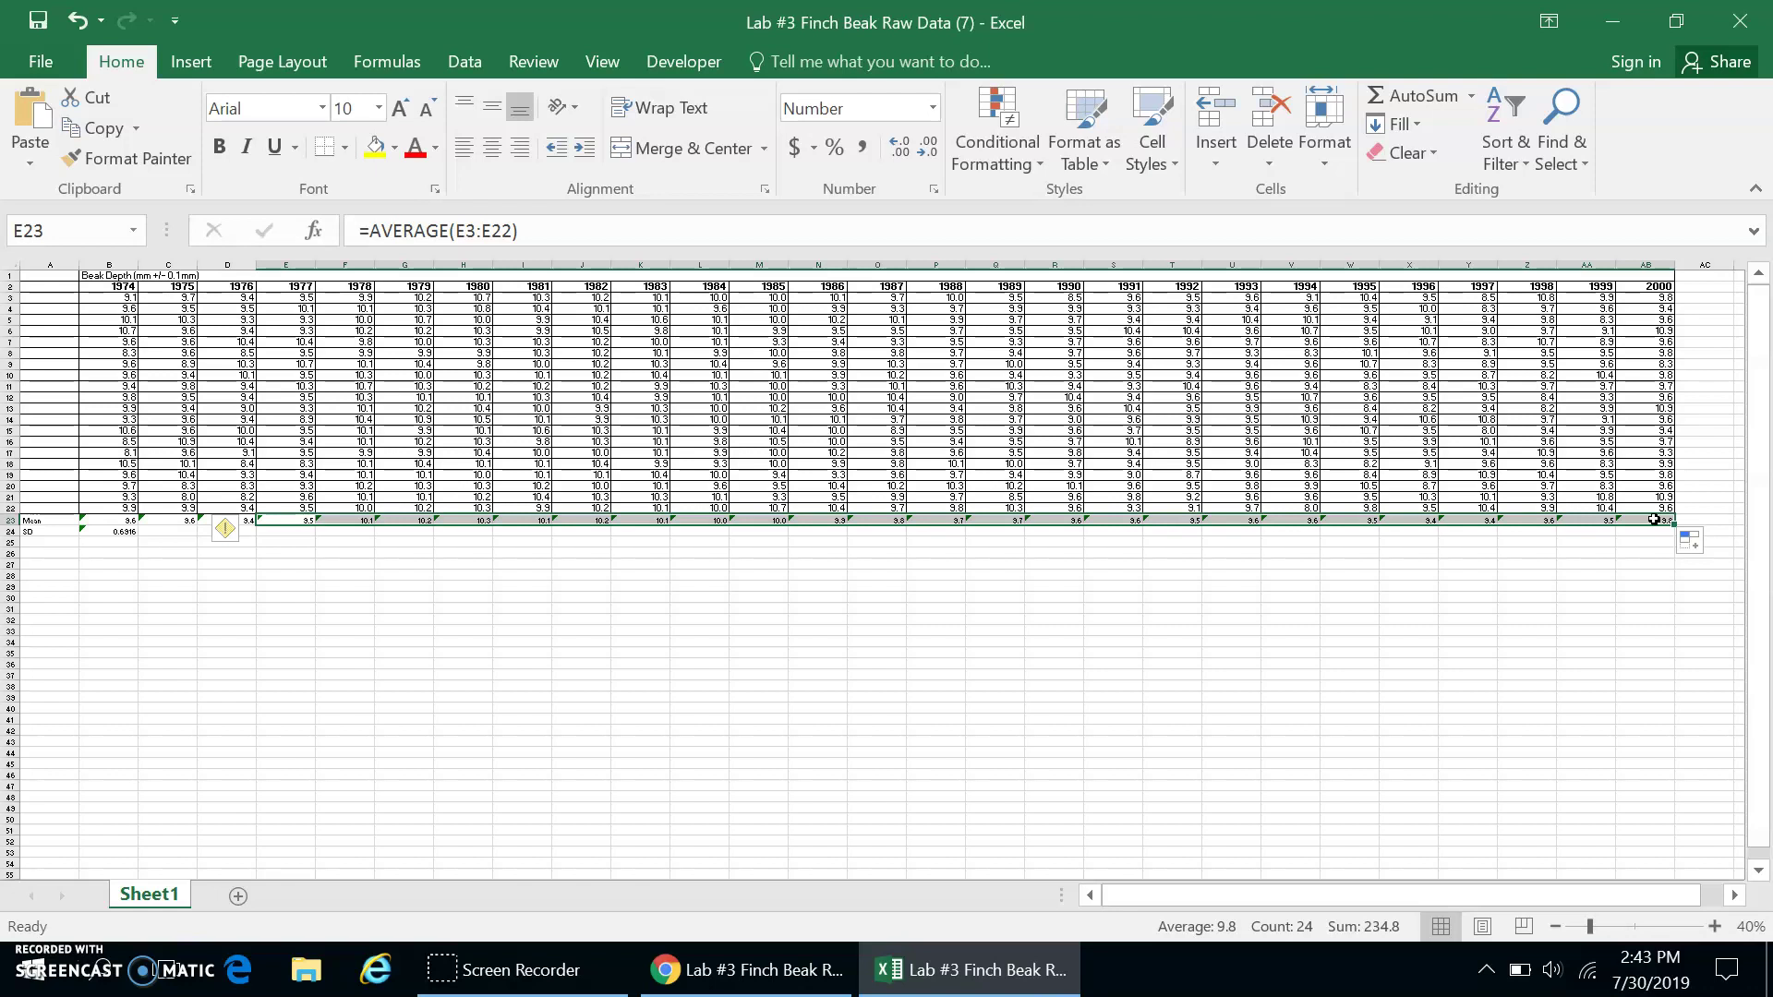
Step: Fill the standard deviation formula from B24 across to AB24 for the years 1975 to 2000
left_click(125, 531)
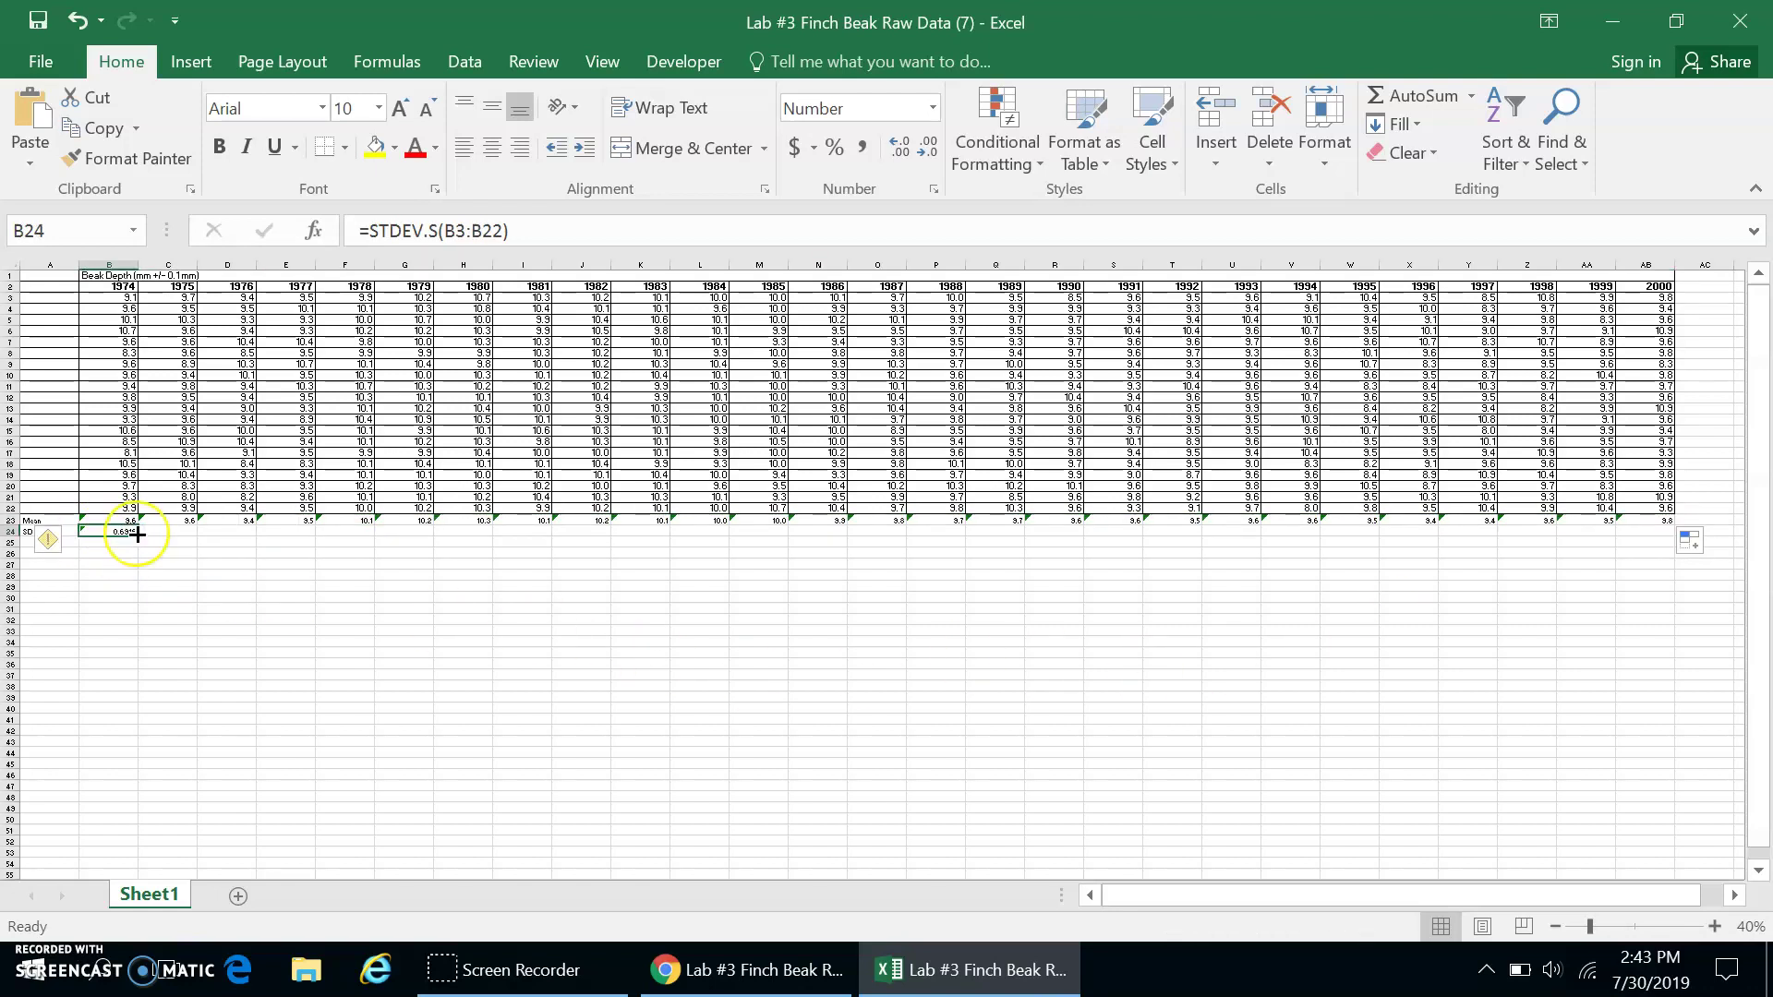
left_click_drag(138, 534, 1660, 542)
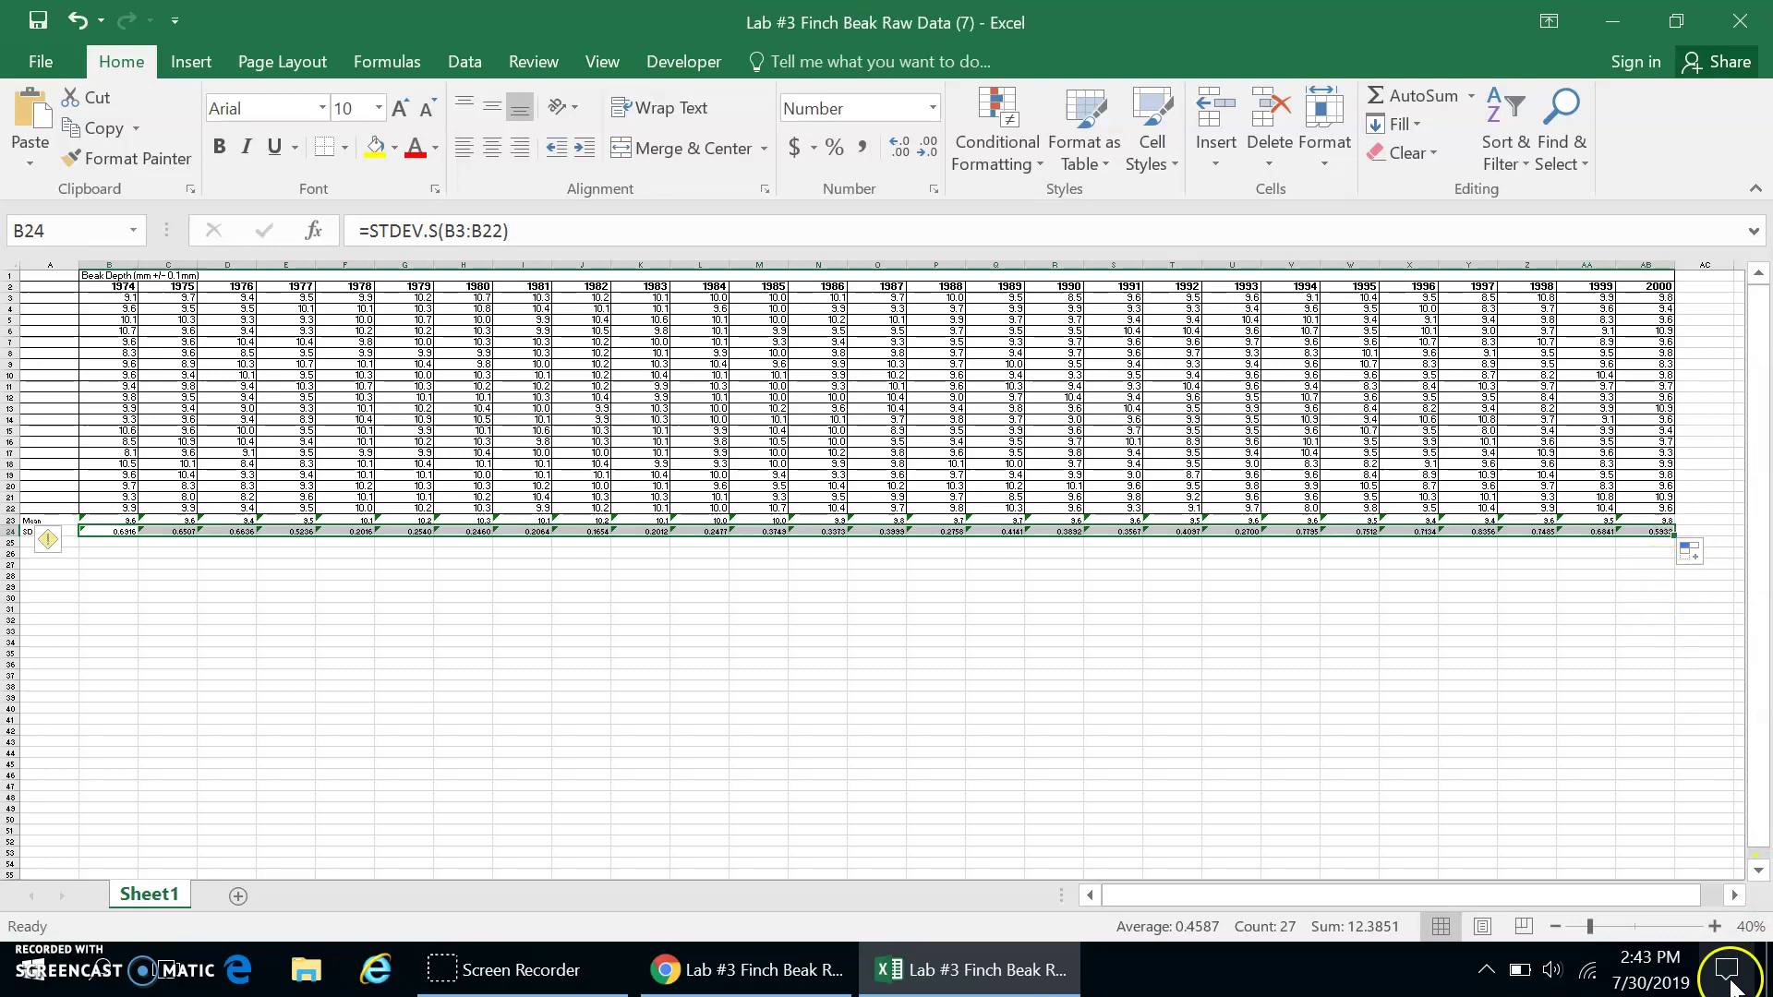
left_click(1715, 926)
left_click(1714, 926)
left_click(1714, 926)
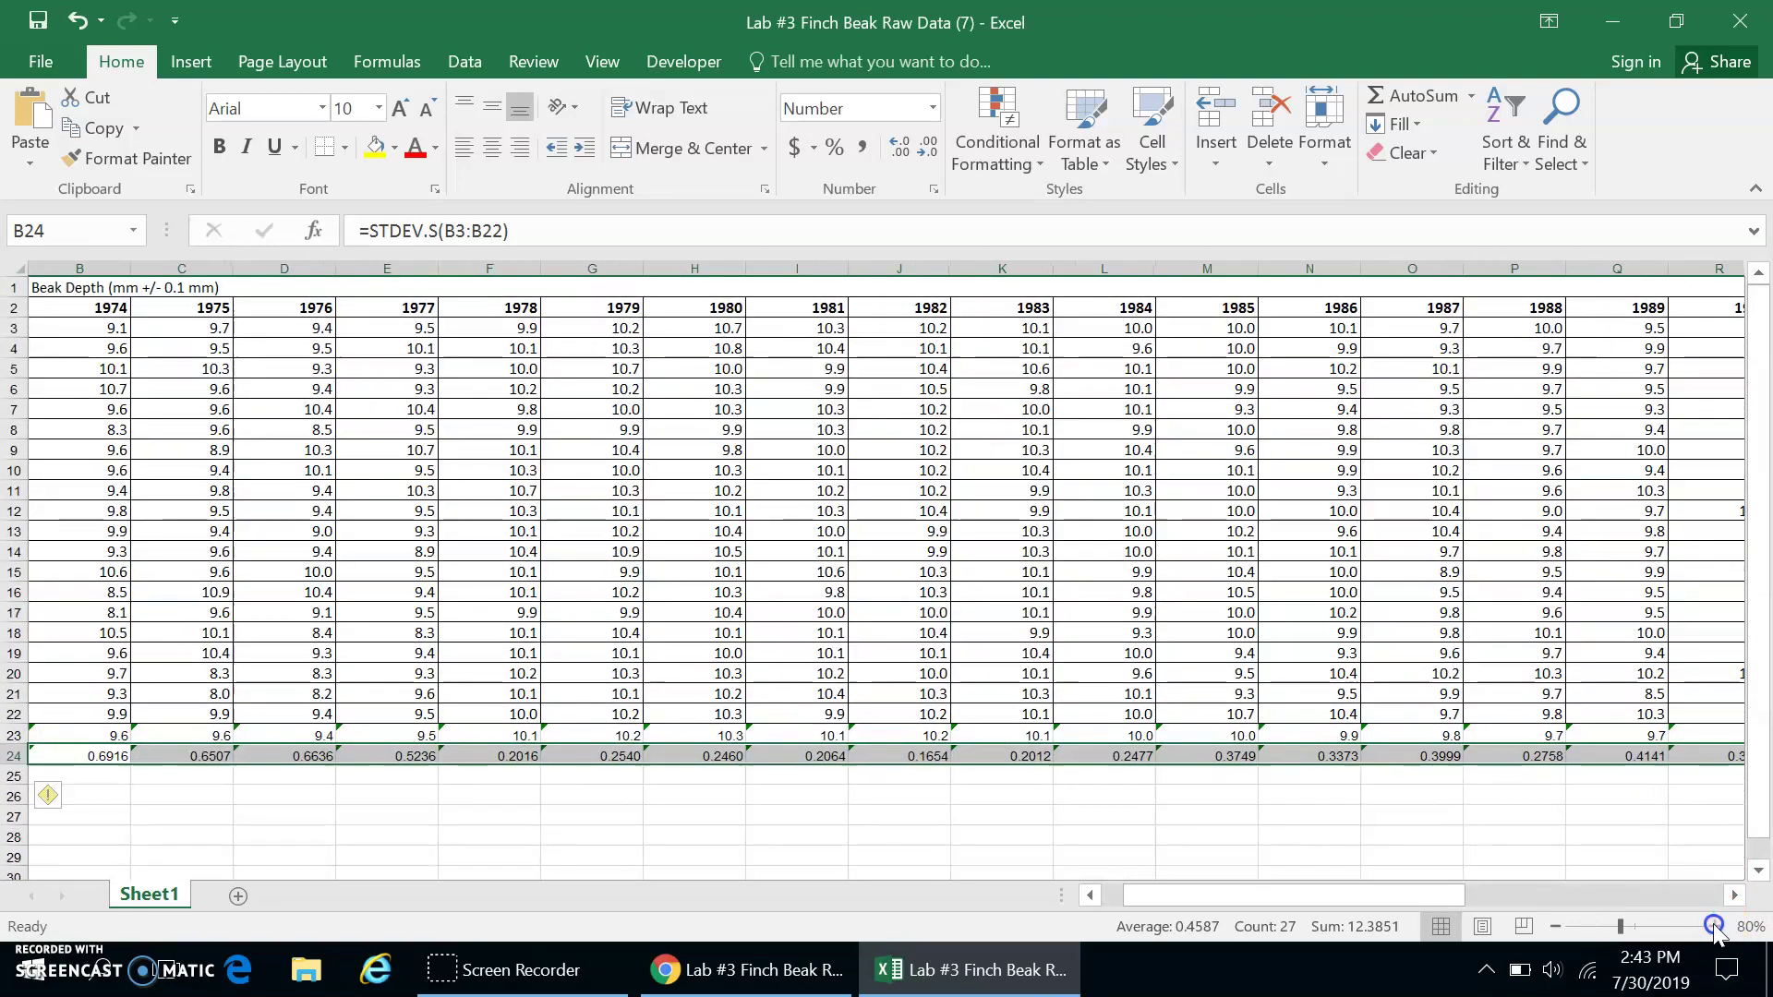
left_click(1714, 926)
left_click_drag(1330, 894, 1237, 893)
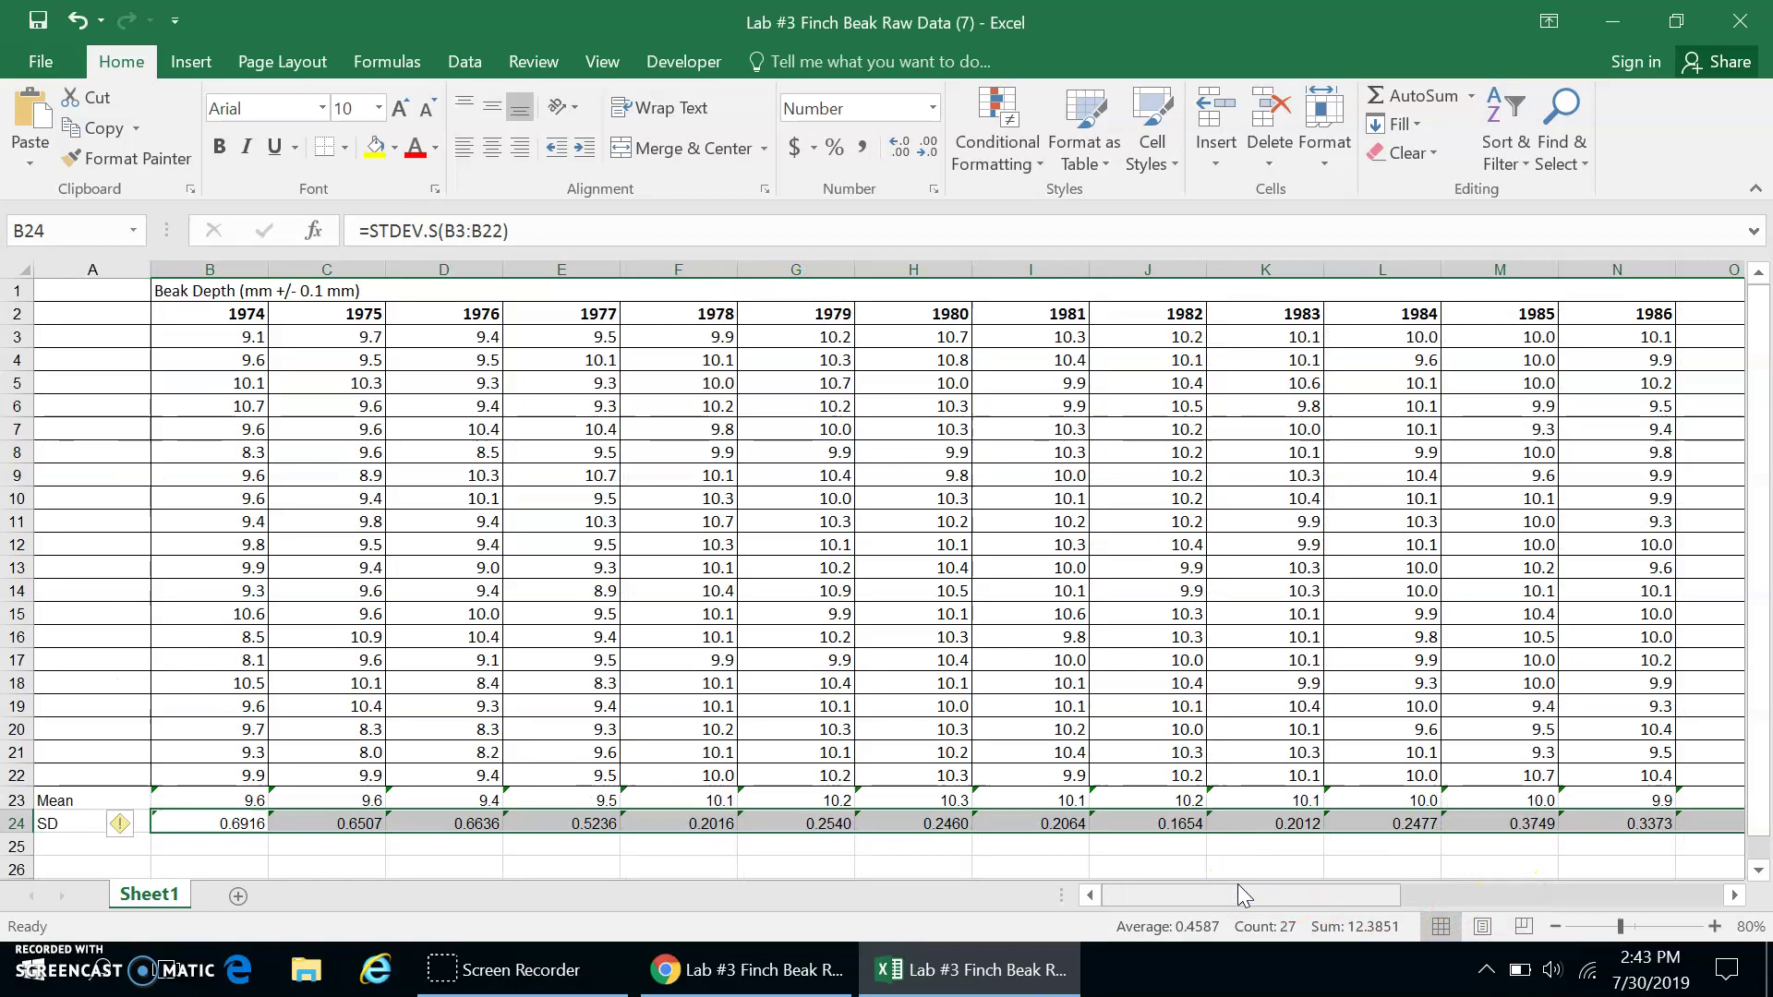